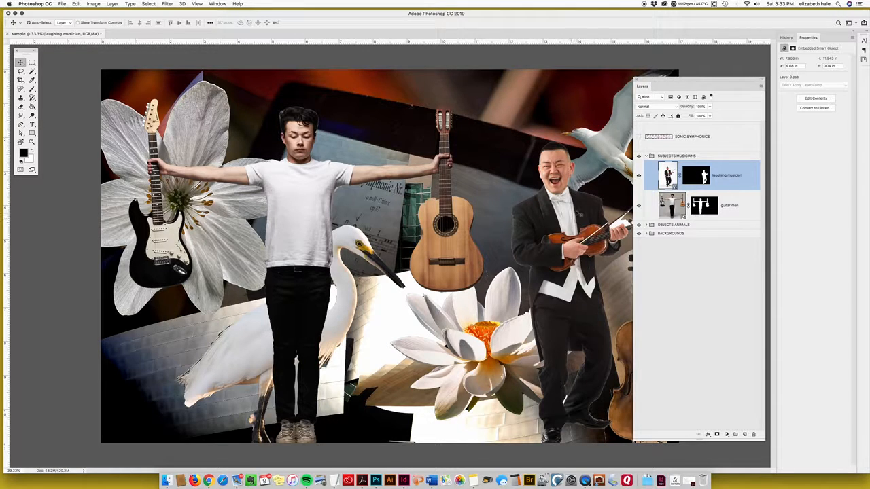
- Hide and show the laughing musician layer to check its place in the collage, moving the Layers panel as needed
left_click_drag(665, 79, 652, 57)
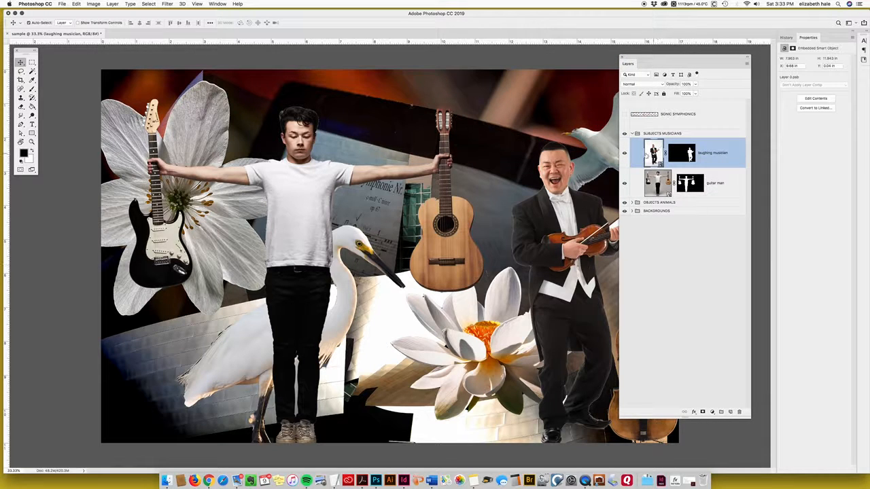
left_click(624, 154)
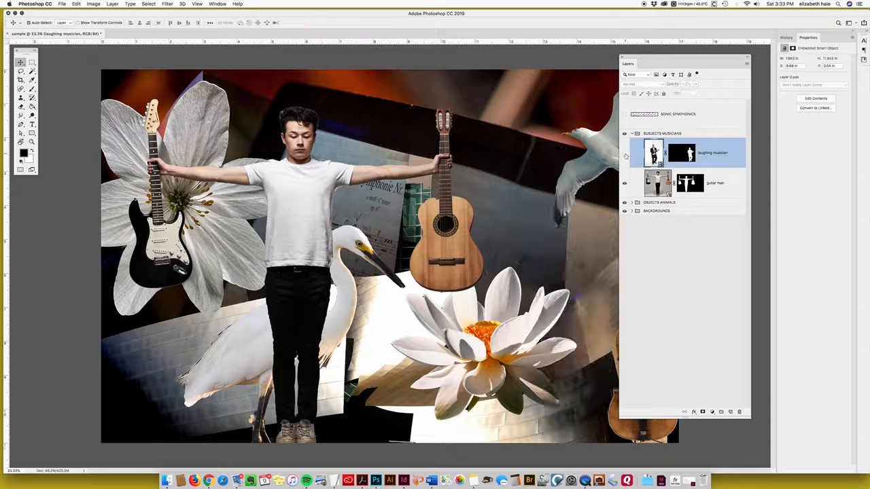
left_click(624, 153)
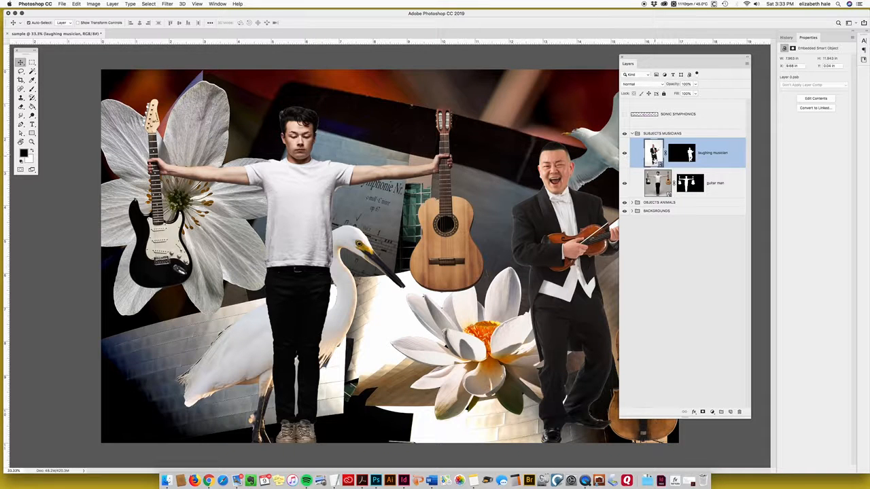
left_click_drag(697, 57, 699, 55)
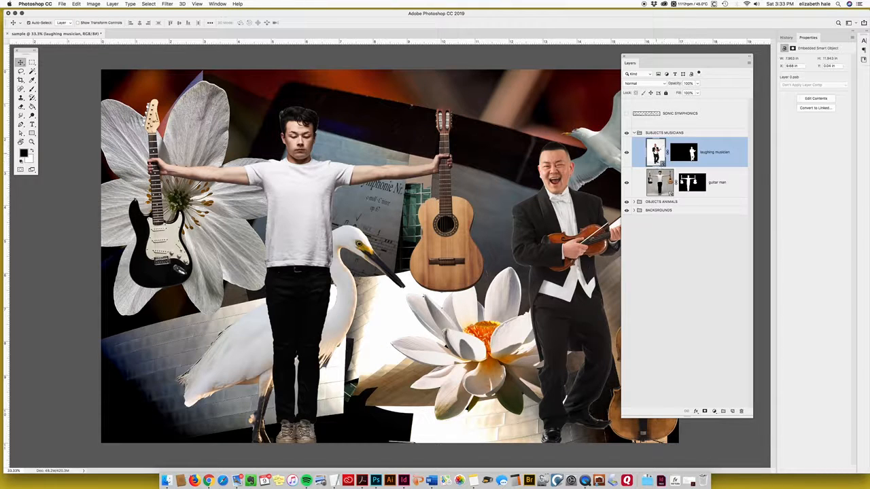
- Open the laughing musician smart object's contents, tile both documents vertically, and move the Layers panel clear of the photo
double_click(656, 153)
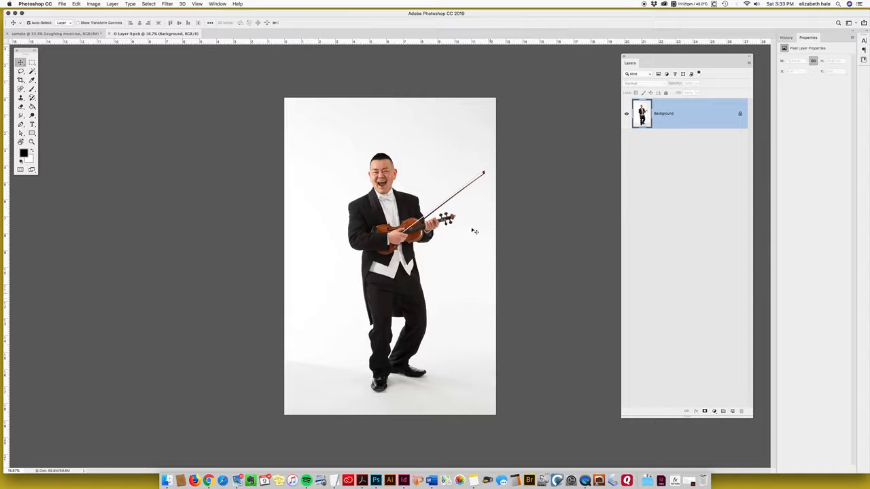
left_click(220, 4)
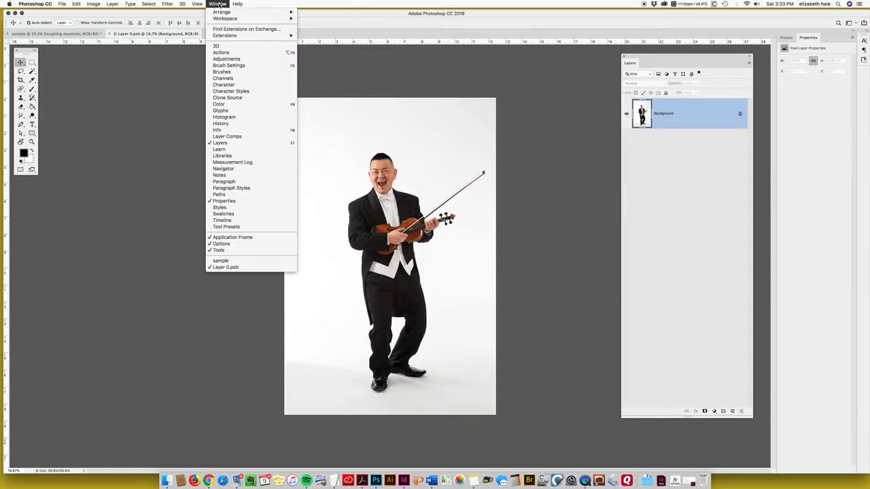
mouse_move(221, 13)
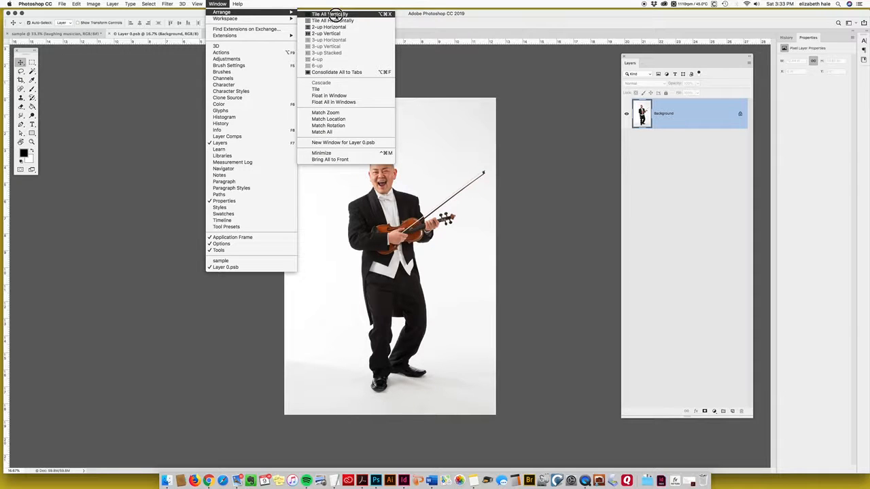
left_click(330, 14)
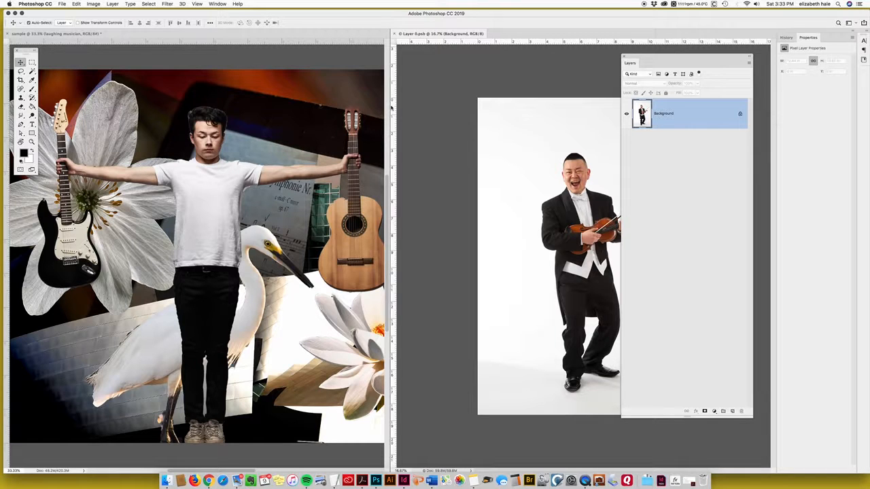
left_click_drag(635, 65, 746, 108)
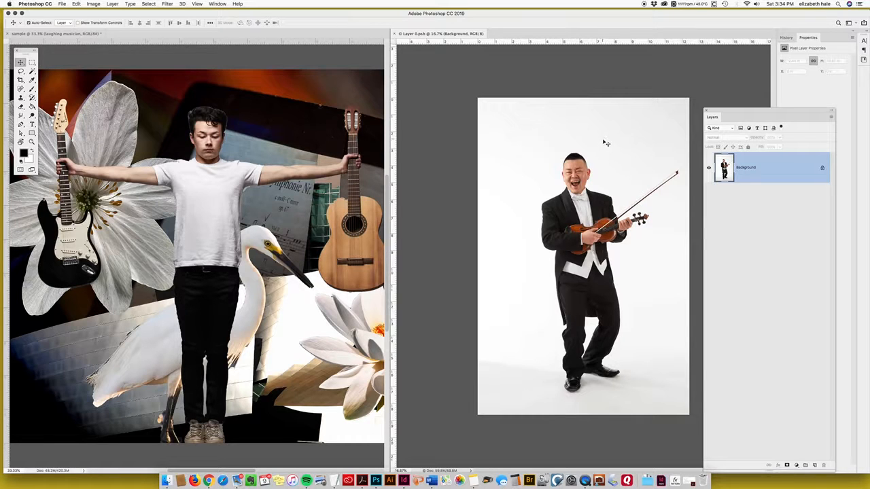
left_click_drag(725, 114, 746, 79)
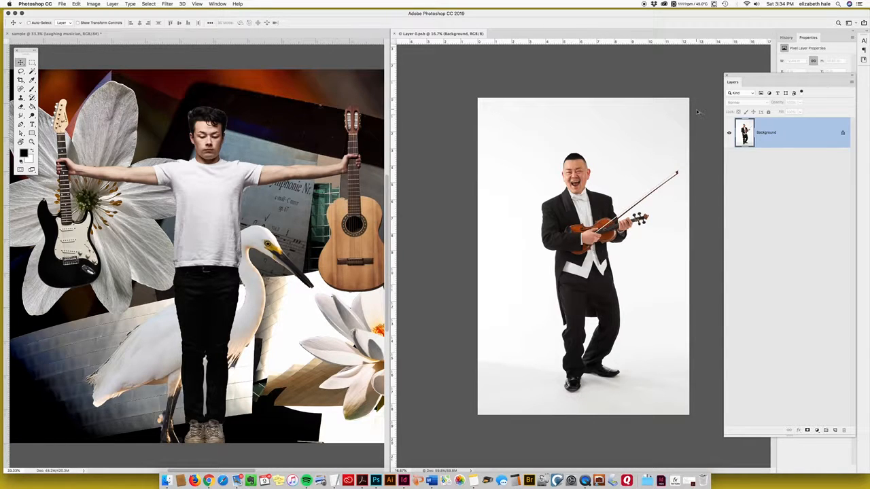
- Check the width, height and resolution of the musician photo in the Image Size dialog
key("super+alt+i")
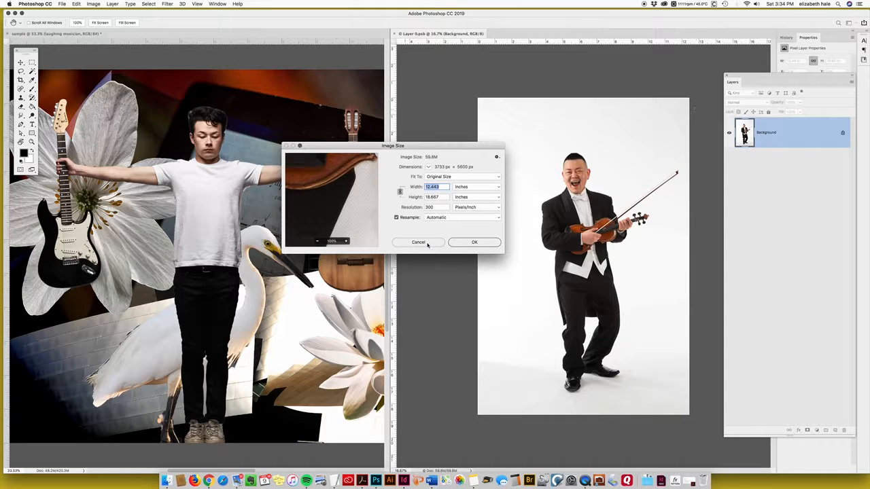
left_click_drag(439, 146, 458, 88)
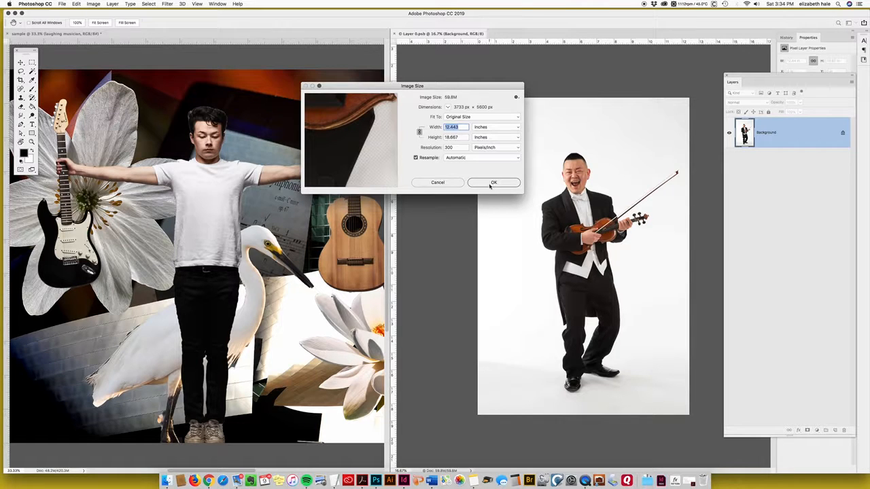
left_click(492, 183)
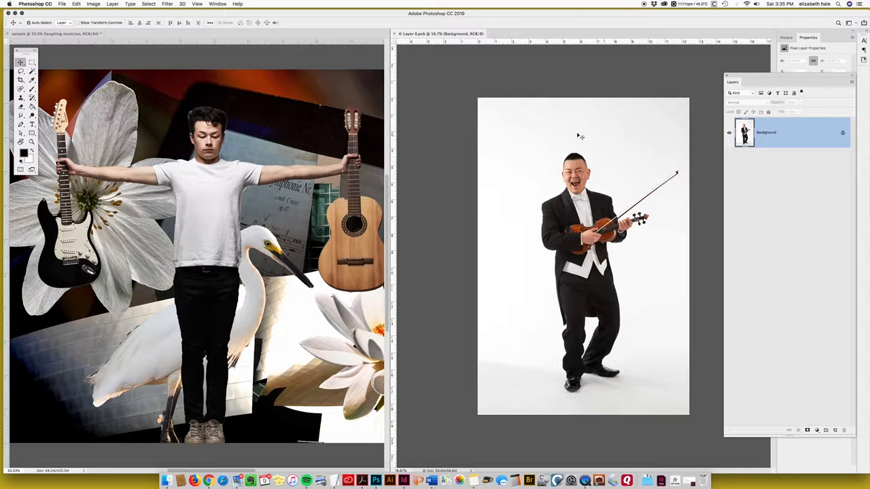
- Set the Crop tool to Ratio with no fixed values and reset the crop frame to the whole musician photo
key("c")
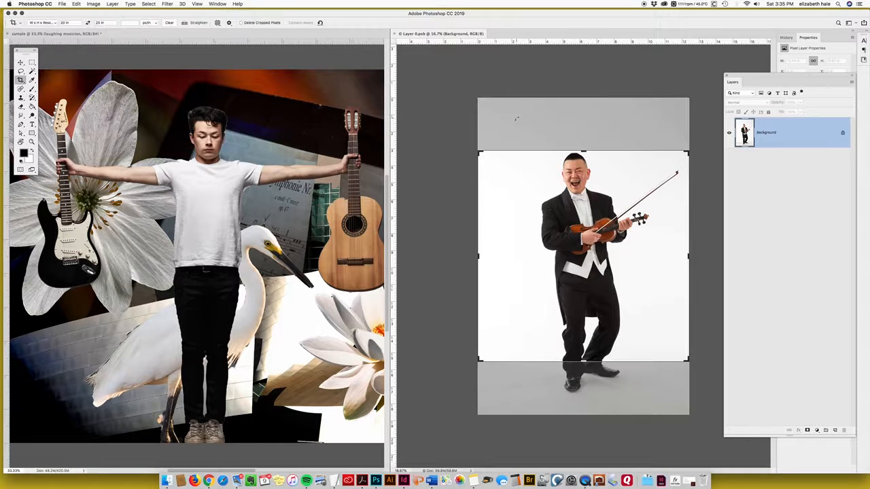
left_click(56, 24)
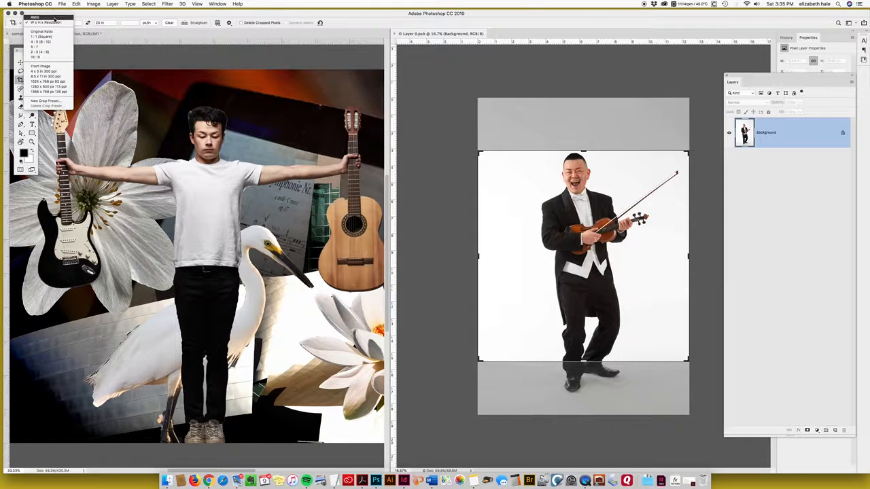
left_click(54, 19)
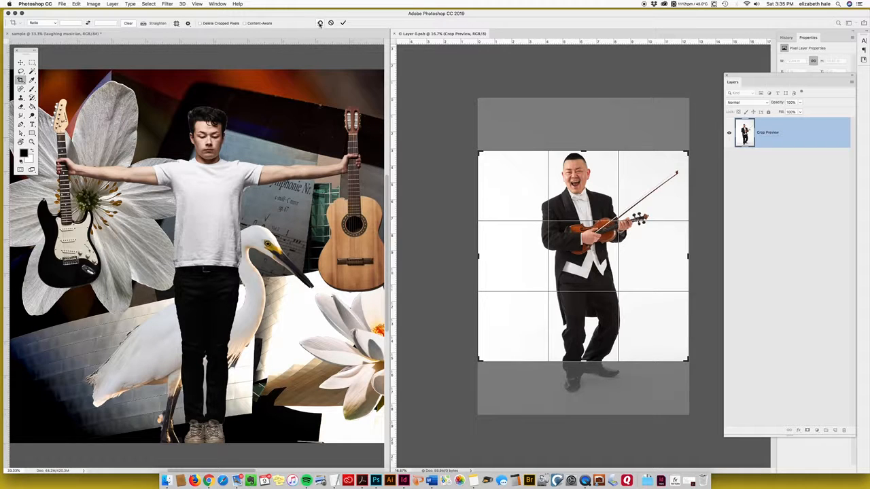
left_click(320, 23)
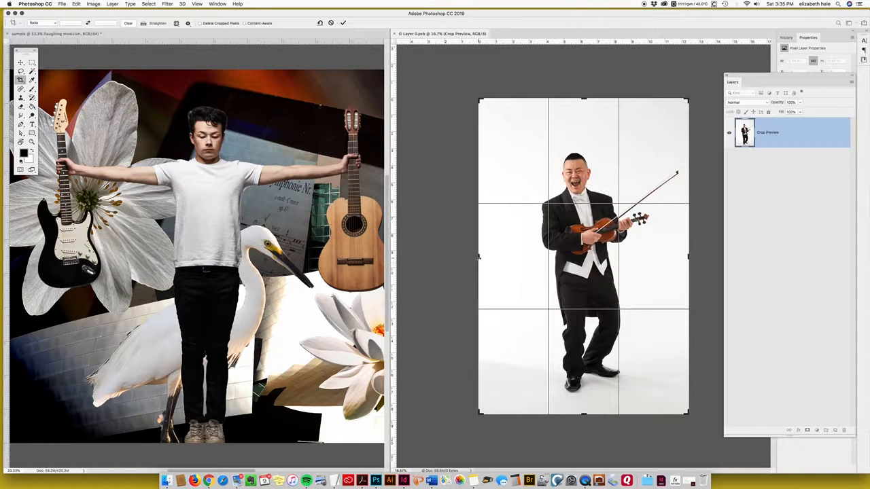
- Crop the photo closely around the musician on all sides, to about 8.9 by 15 inches
left_click_drag(482, 255, 503, 255)
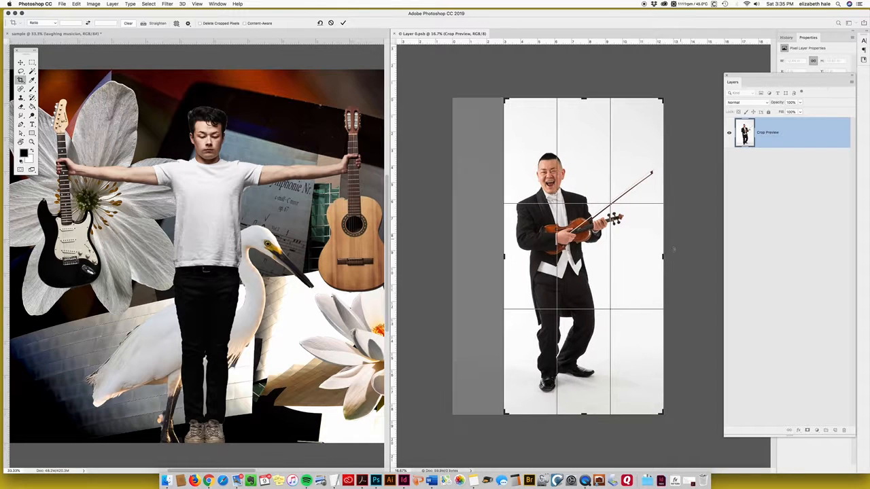
left_click_drag(662, 257, 659, 256)
left_click_drag(584, 98, 588, 124)
left_click_drag(583, 393, 582, 383)
left_click_drag(507, 256, 510, 254)
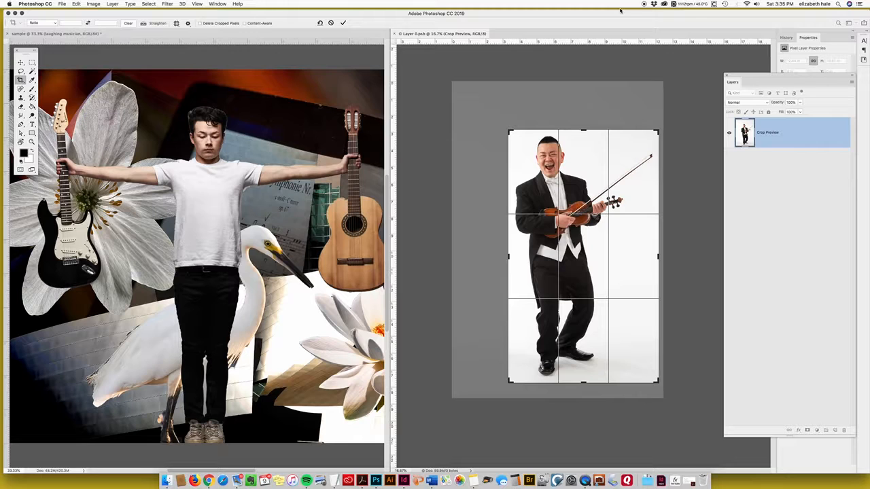
left_click(343, 23)
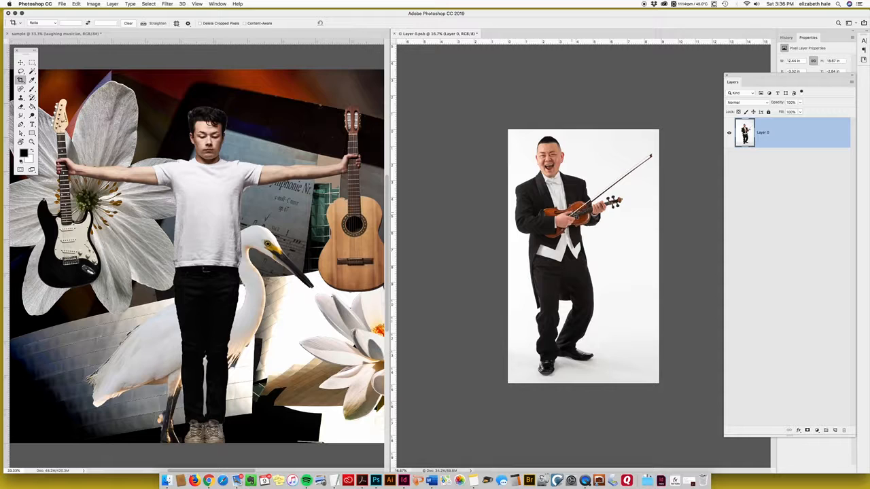
- Resize the cropped musician photo to a height of 9 inches, with proportions linked and resampling on
key("super+alt+i")
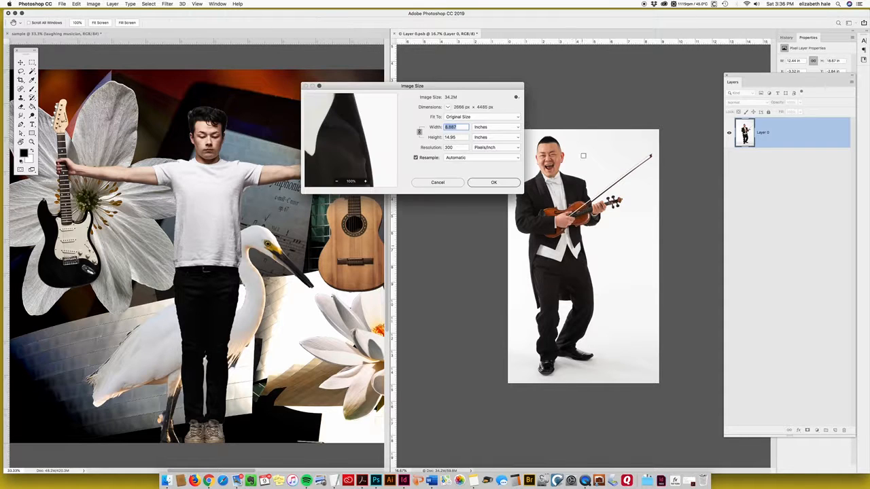
left_click_drag(485, 87, 447, 88)
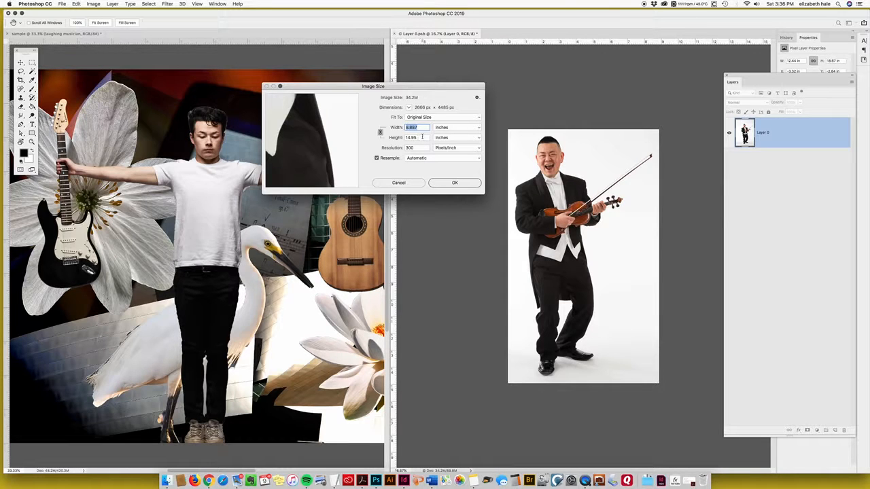
left_click(377, 159)
left_click(376, 158)
left_click_drag(428, 138, 402, 139)
type("9")
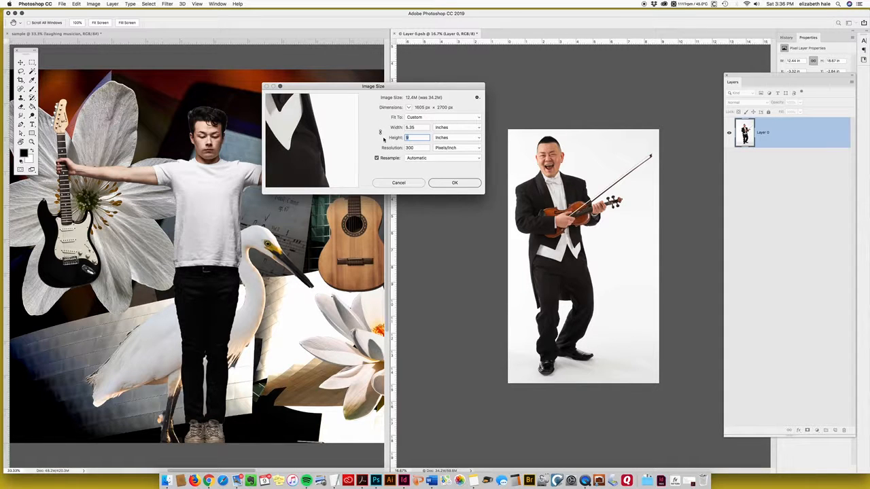
left_click(380, 133)
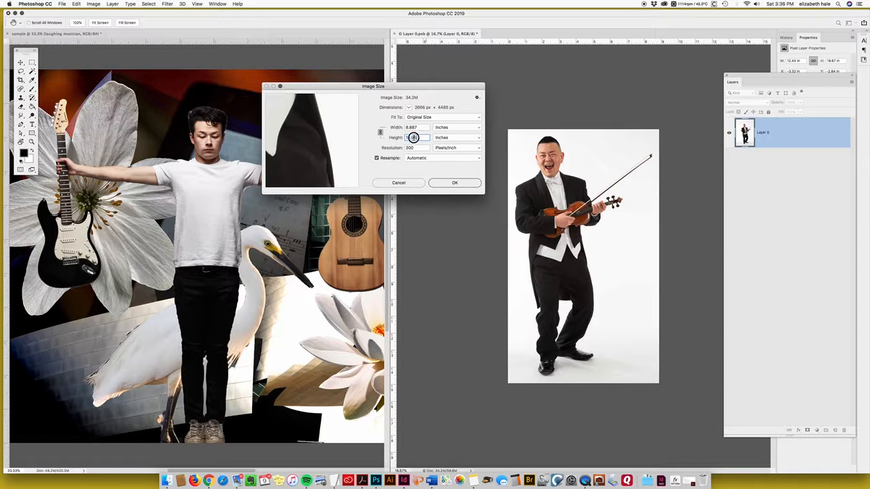
type("9")
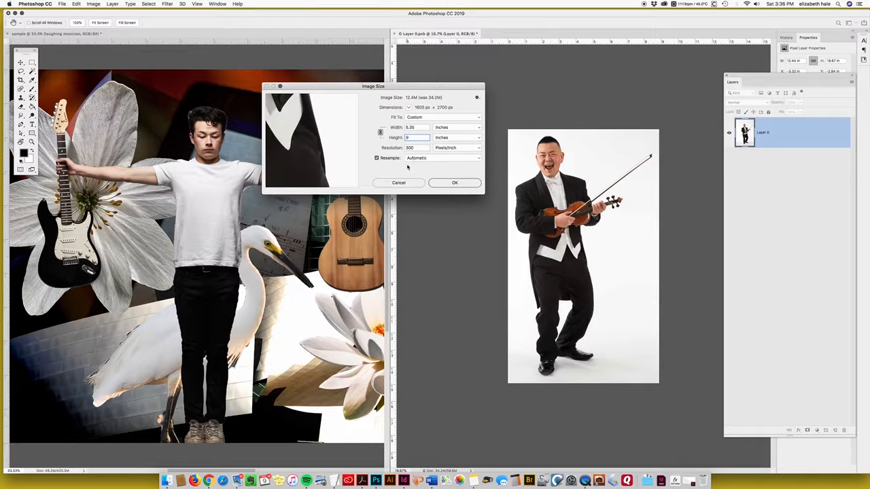
left_click(453, 183)
key("c")
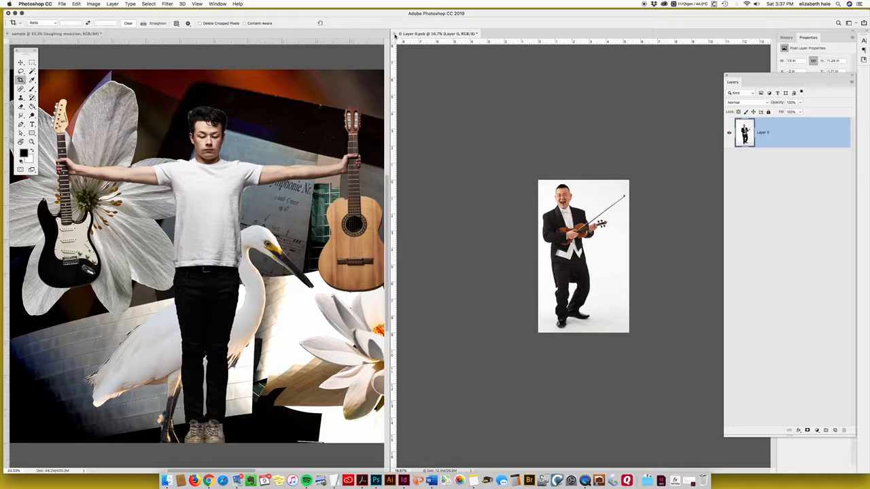
- Close the Layer 0.psb smart object document and save its changes back to the collage
left_click(394, 34)
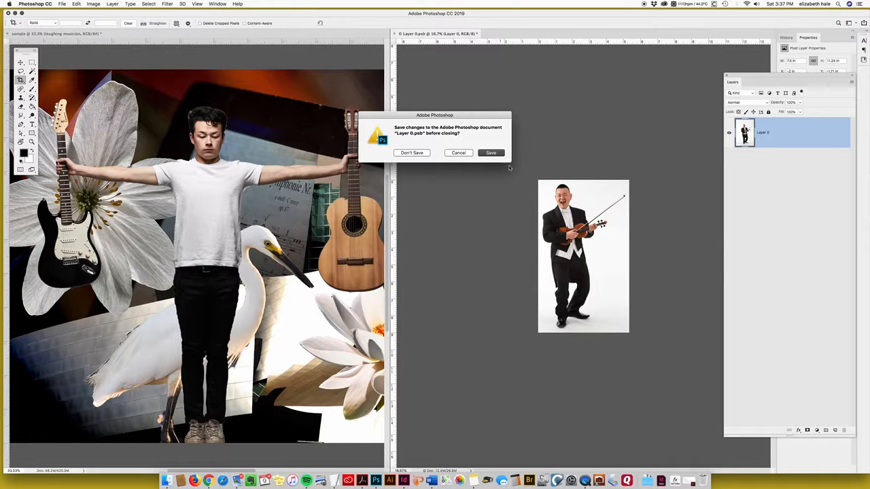
left_click(492, 153)
left_click(492, 153)
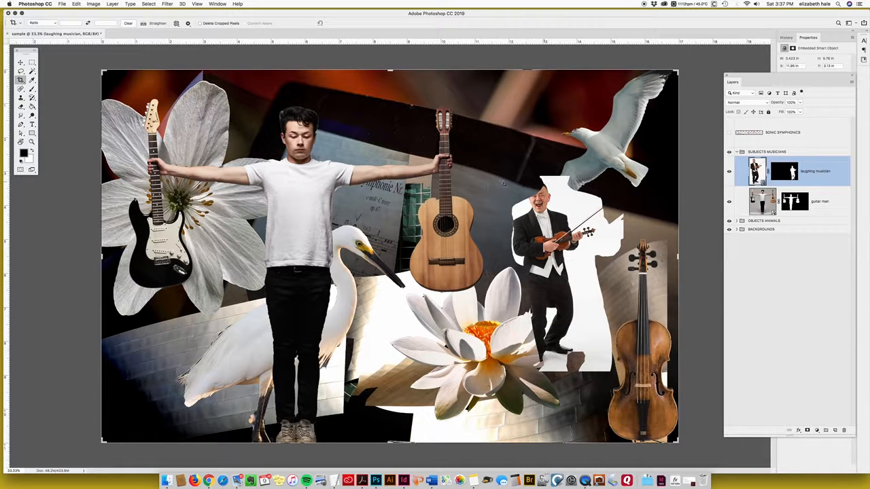
- Move the laughing musician slightly left in the collage and delete the layer's mask
left_click(21, 62)
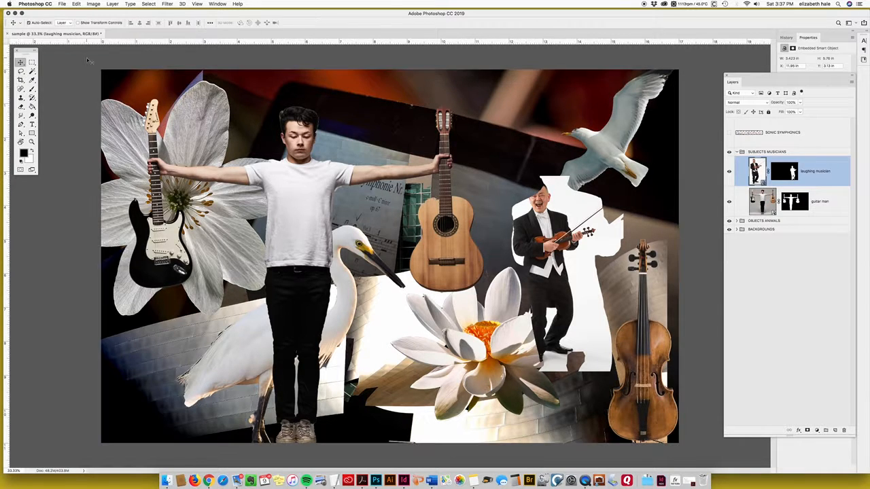
left_click_drag(552, 284, 545, 284)
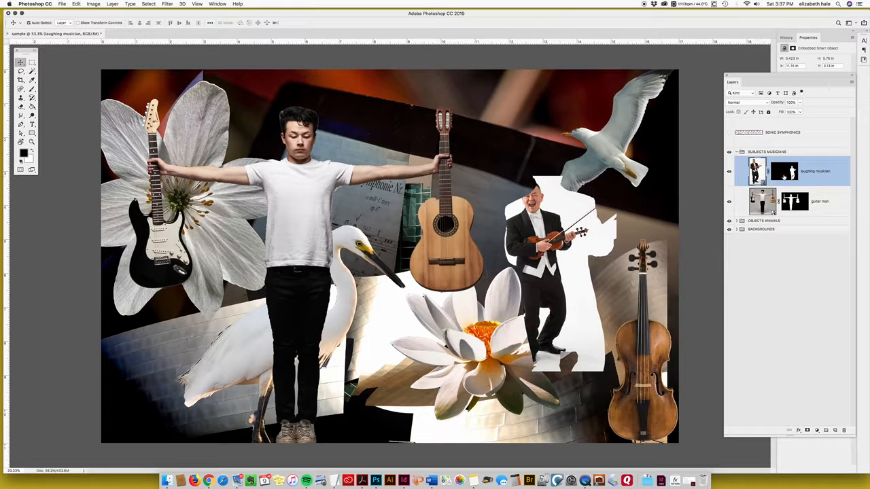
left_click(757, 175)
left_click(785, 172)
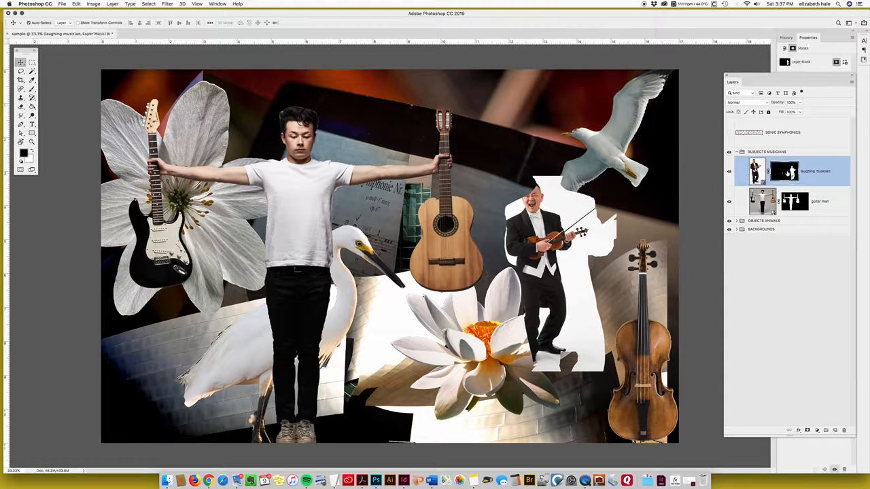
left_click(790, 152)
left_click(789, 171)
left_click(844, 432)
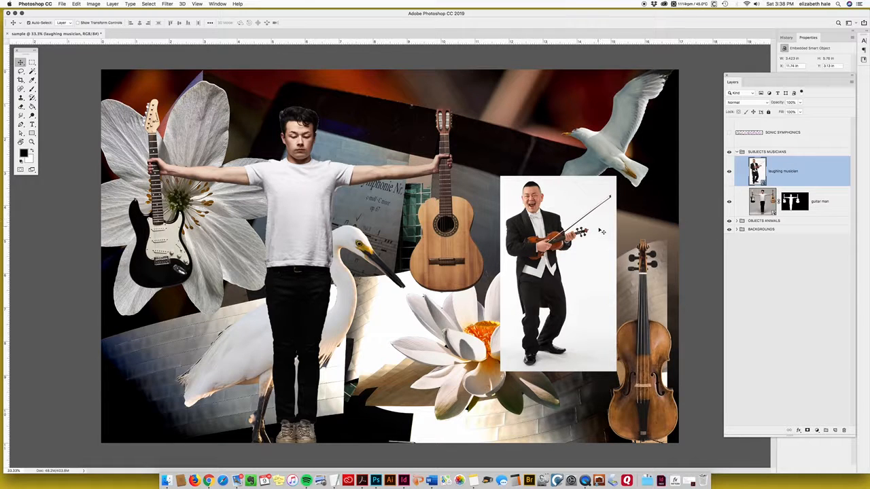
- Select the white background around the laughing musician with the Magic Wand, adding the gap between his legs
key("w")
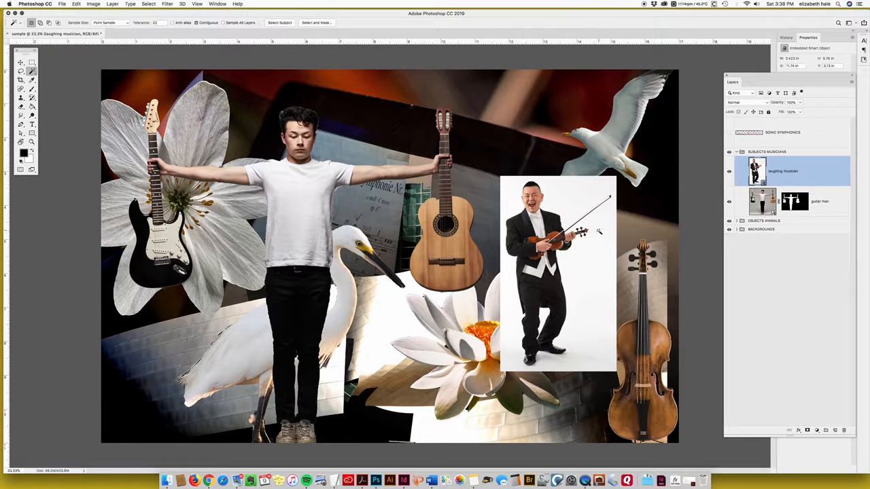
left_click(574, 199)
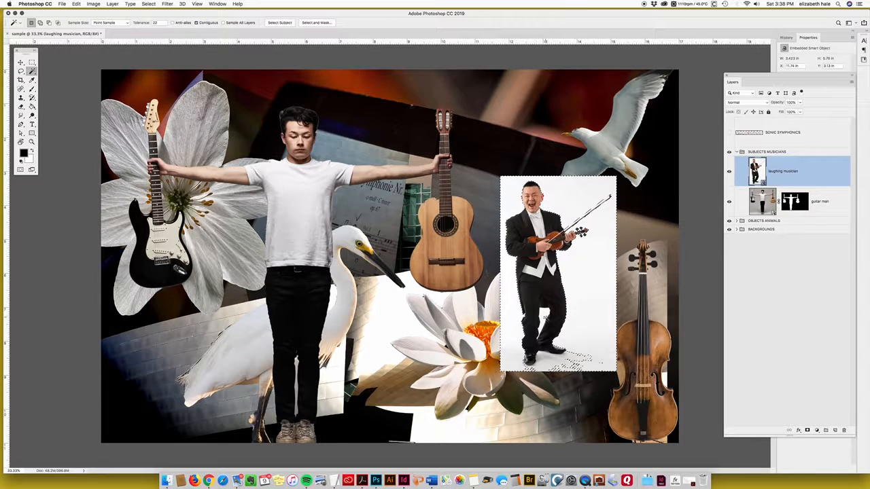
left_click(545, 318, "shift")
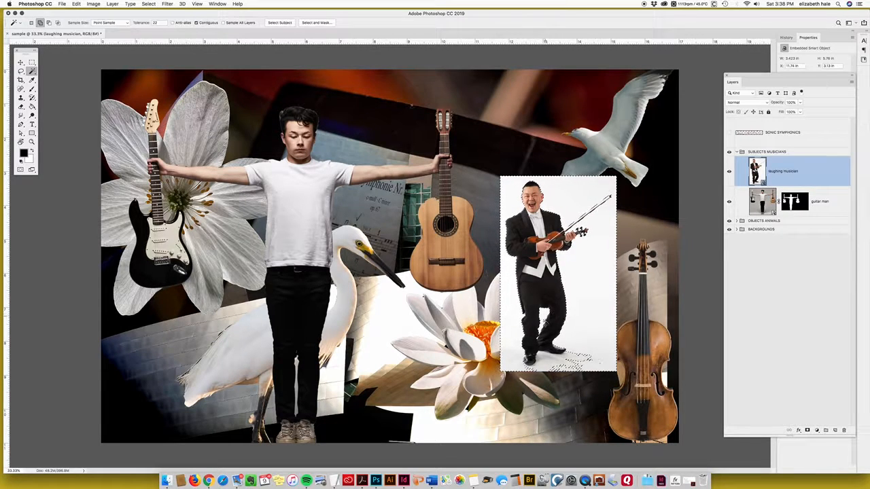
- Add the remaining floor shadow areas beneath the laughing musician's shoes to the background selection
left_click(534, 368)
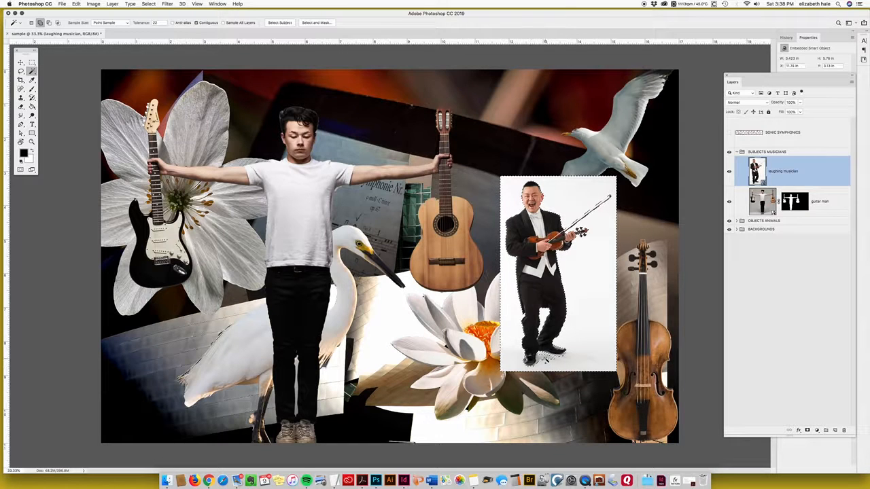
left_click(543, 363, "alt")
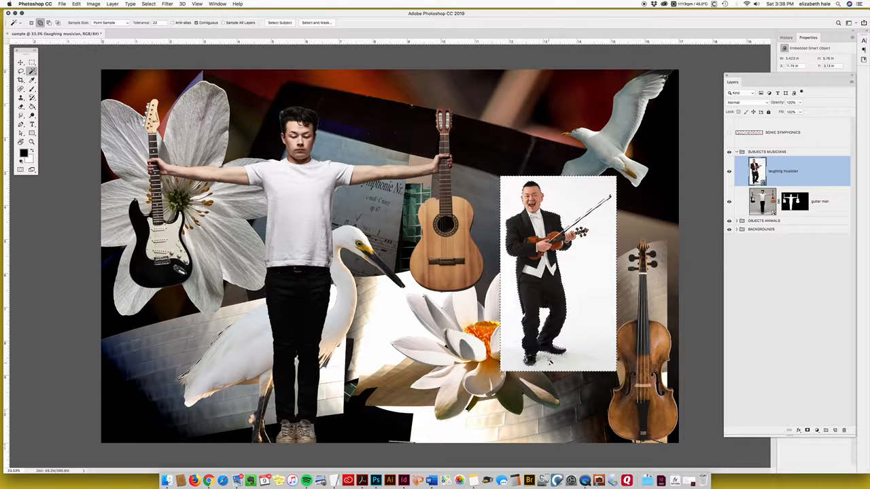
left_click(549, 357)
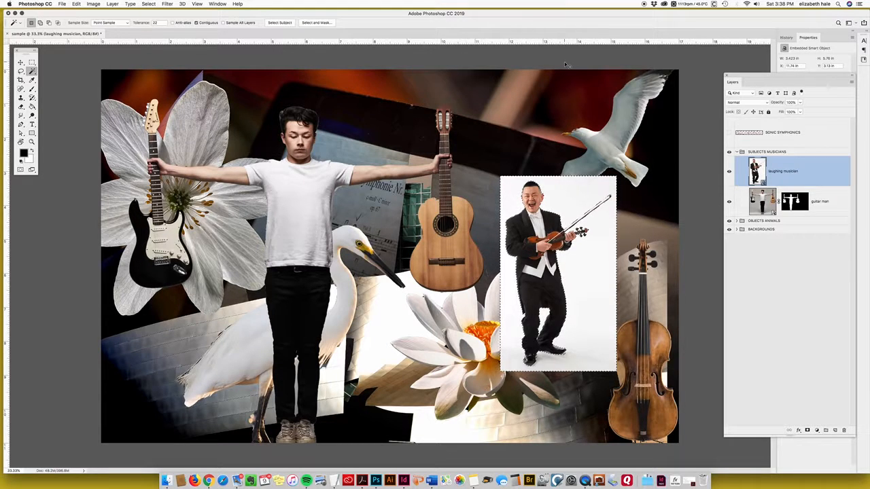
- Invert the background selection and add a layer mask that hides the white around the laughing musician
key("super+equal")
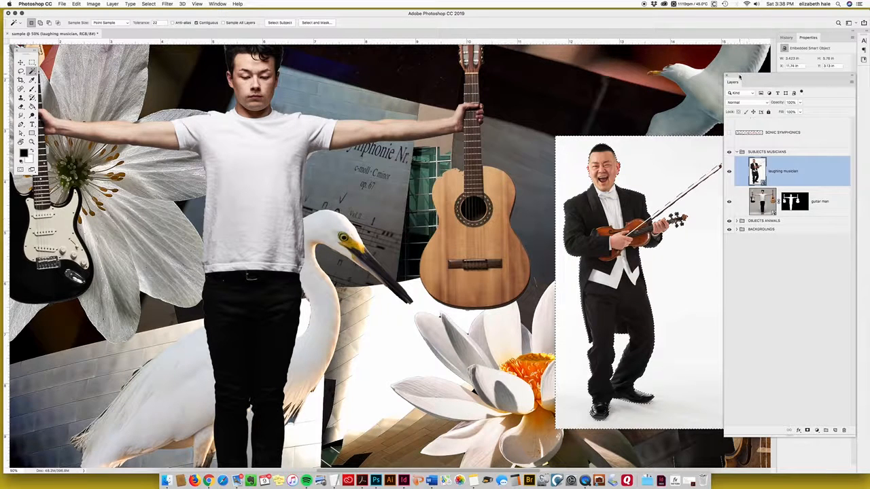
left_click_drag(739, 77, 769, 80)
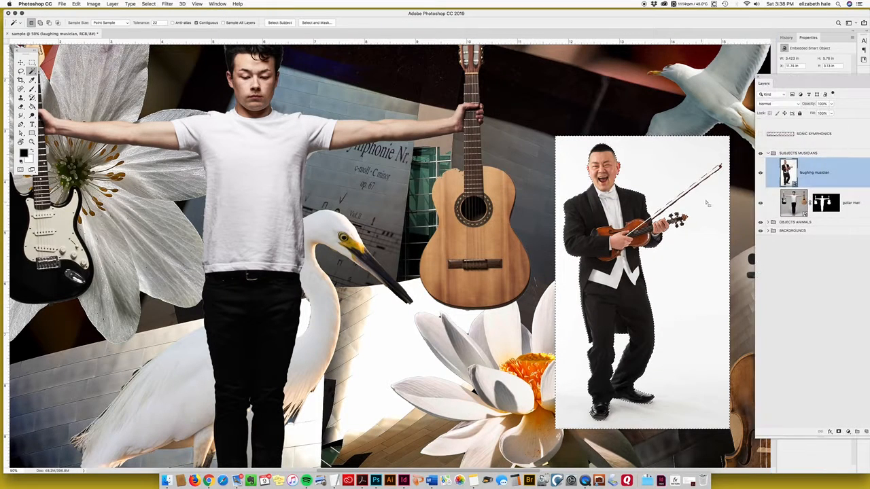
left_click(151, 4)
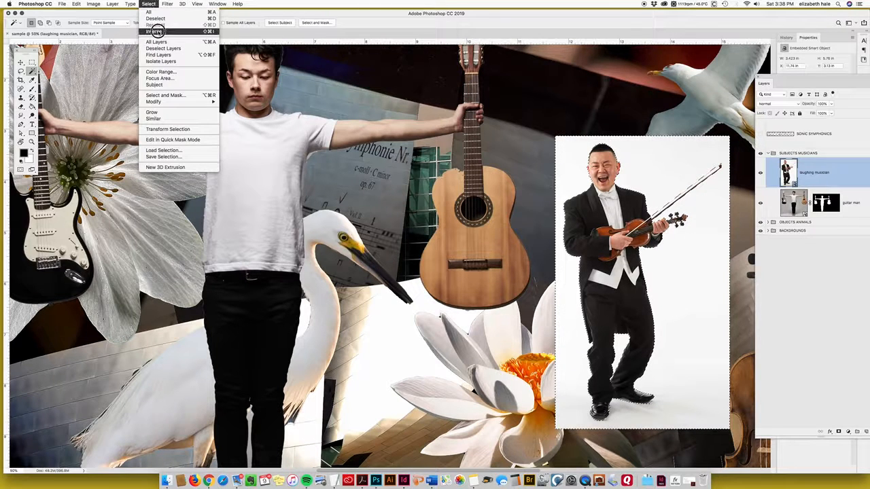
left_click(155, 31)
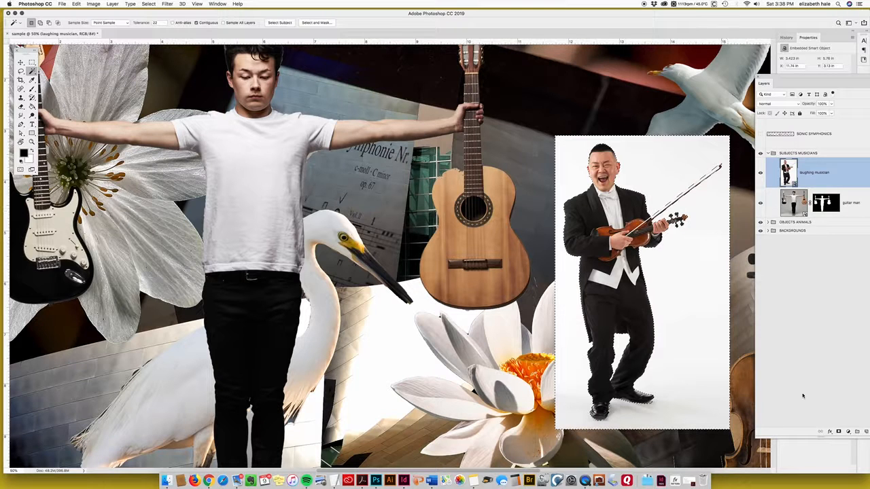
left_click_drag(812, 75, 744, 55)
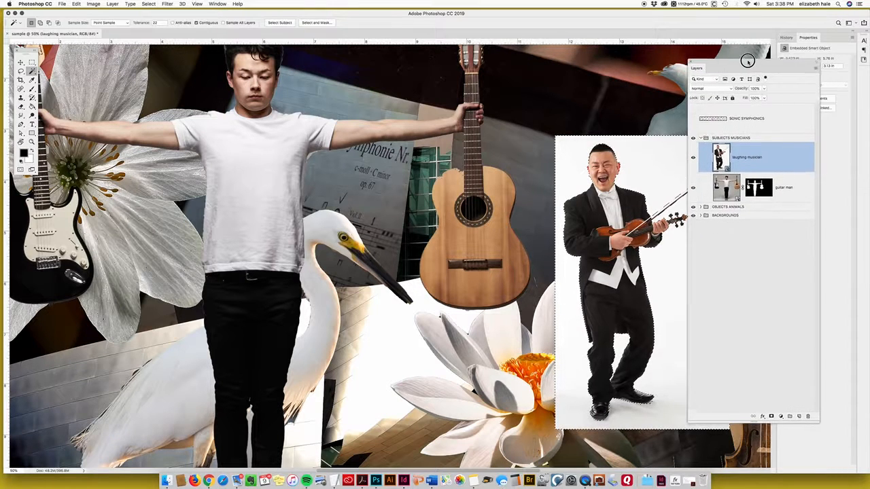
left_click(770, 414)
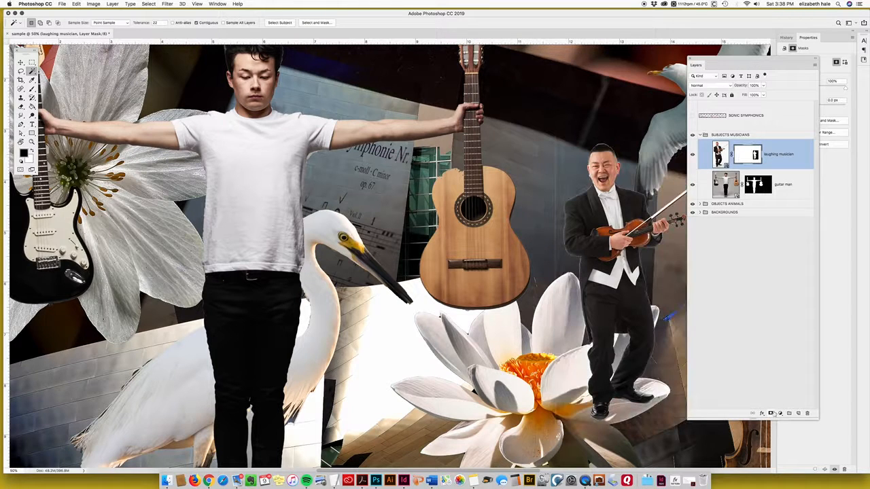
- Move the masked laughing musician slightly up and to the left in the collage
left_click_drag(725, 59, 786, 57)
key("v")
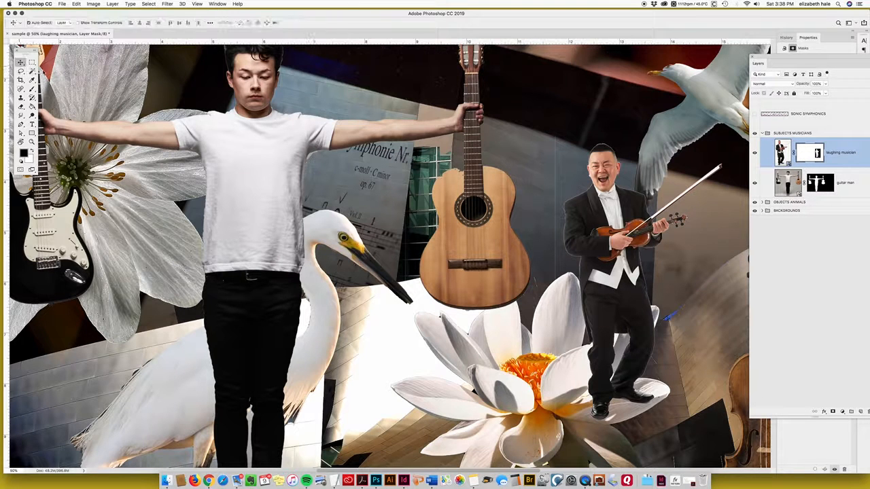
left_click_drag(618, 228, 602, 219)
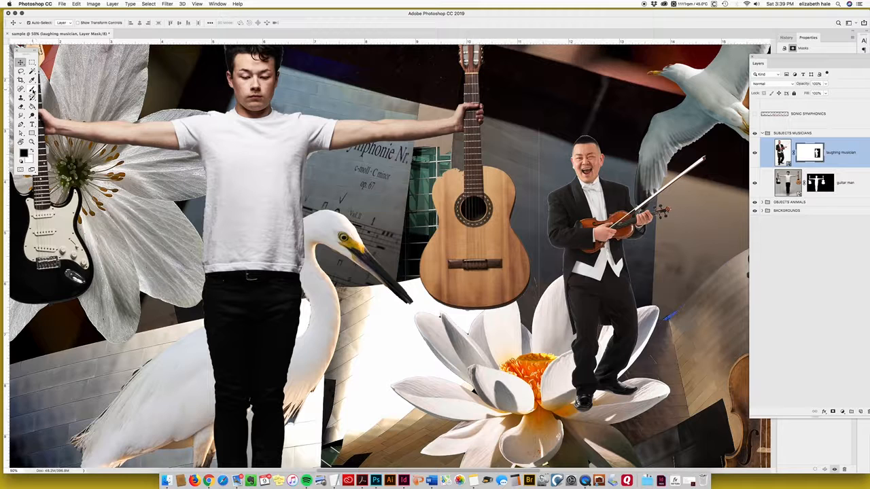
- Set up the Brush with the Hard Round Pressure Size preset, 100% hardness and a size of 100 px
left_click(32, 91)
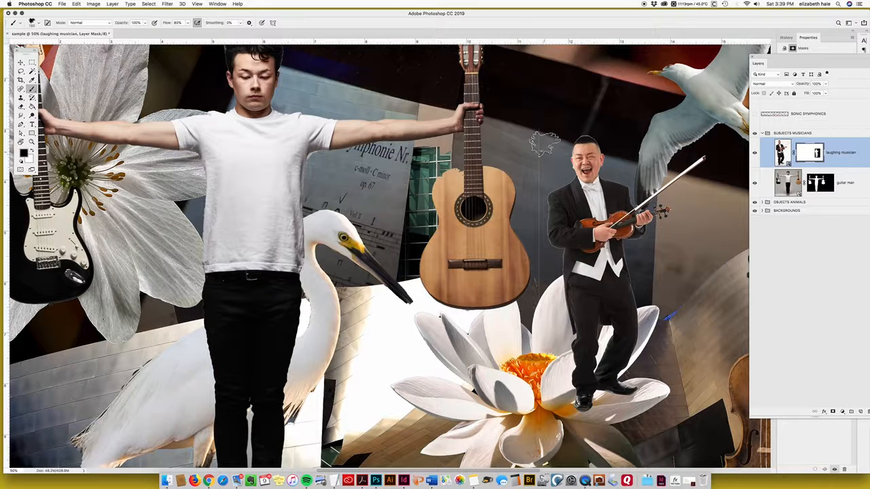
left_click(38, 24)
mouse_move(231, 260)
left_mouse_down()
mouse_move(242, 224)
mouse_move(245, 88)
mouse_move(220, 84)
left_mouse_up()
left_click(70, 119)
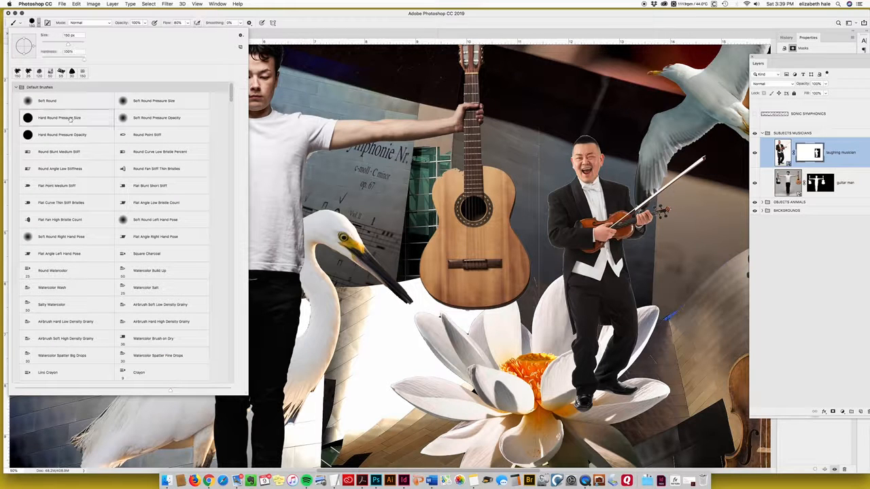
left_click_drag(83, 59, 89, 59)
key("Return")
key("bracketleft")
key("bracketleft")
key("bracketleft")
key("bracketleft")
key("bracketleft")
key("bracketleft")
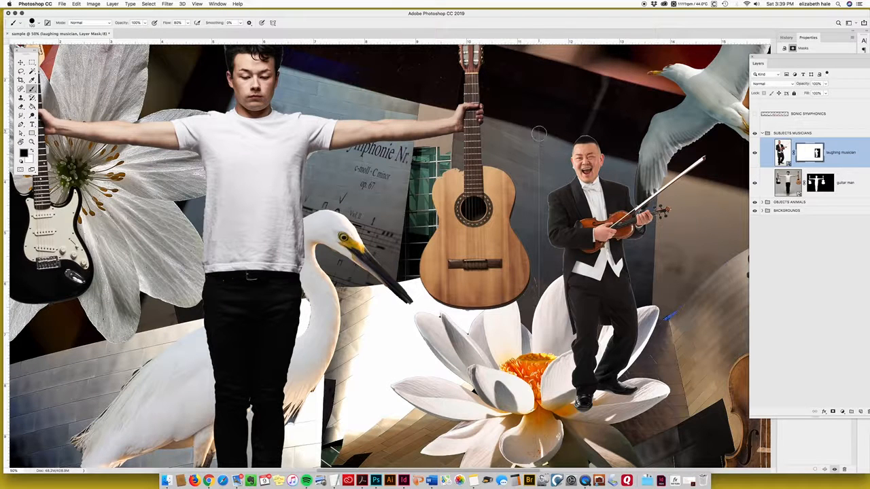
- Inspect the mask edges around the musician's legs and shoes and reduce the brush size to 30 px
key("bracketright")
key("bracketright")
key("super+equal")
key("super+equal")
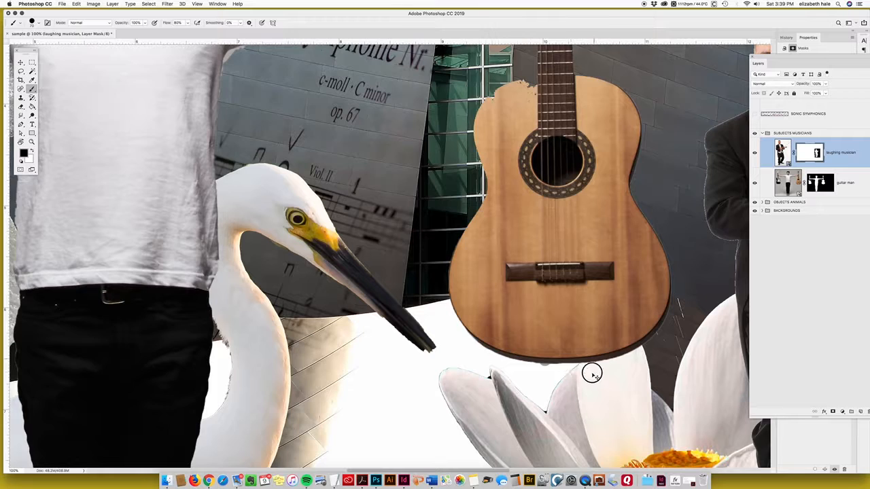
left_click_drag(591, 373, 173, 87)
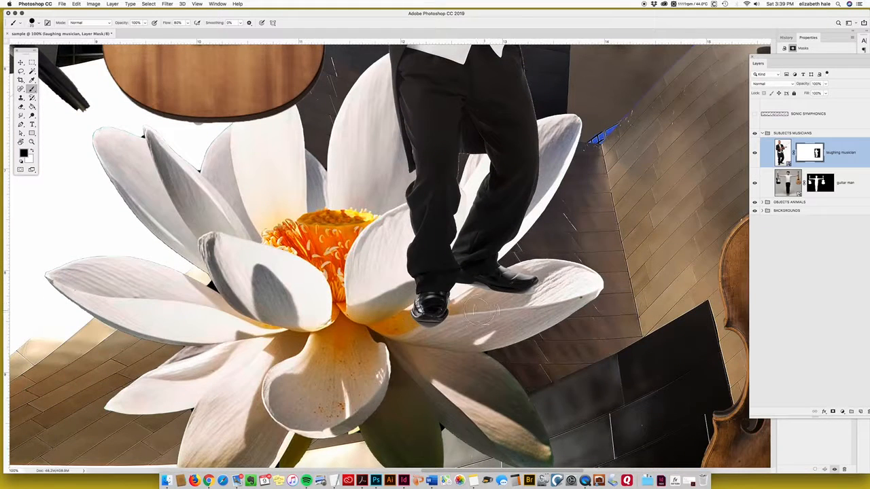
key("bracketleft")
key("bracketleft")
key("bracketleft")
key("bracketleft")
key("bracketleft")
key("super+minus")
key("super+minus")
key("super+minus")
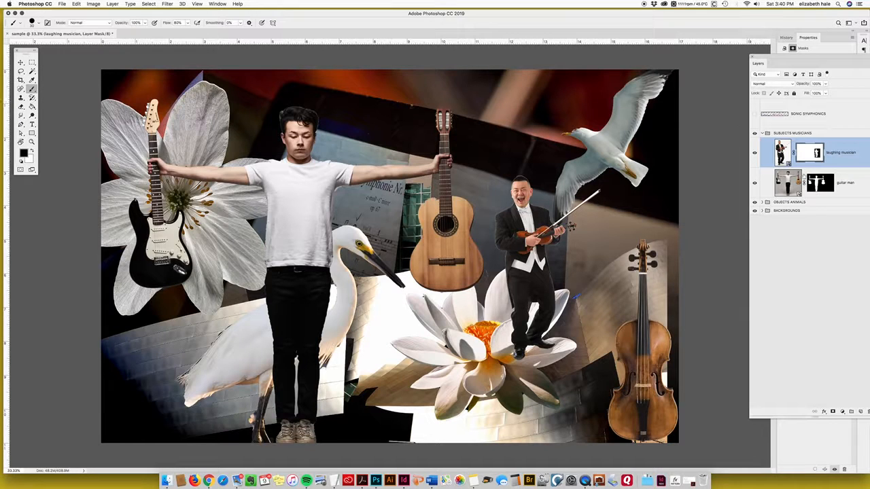
- Enlarge the laughing musician with its mask to 9 inches high, move it down beside the violin and deselect the layer
left_click(20, 62)
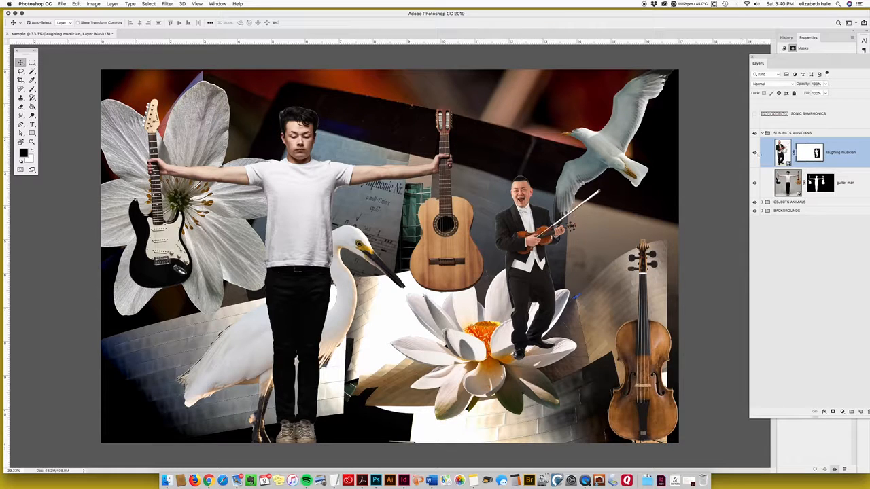
left_click(783, 151)
key("super+t")
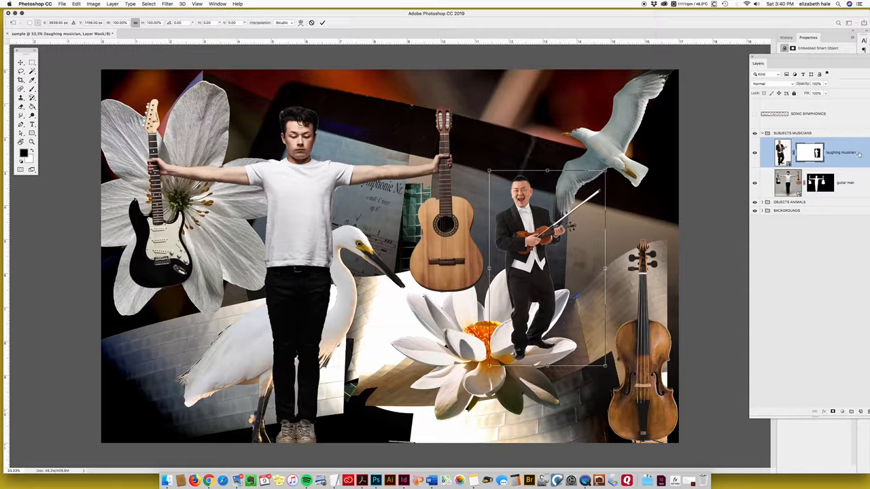
left_click_drag(807, 61, 729, 132)
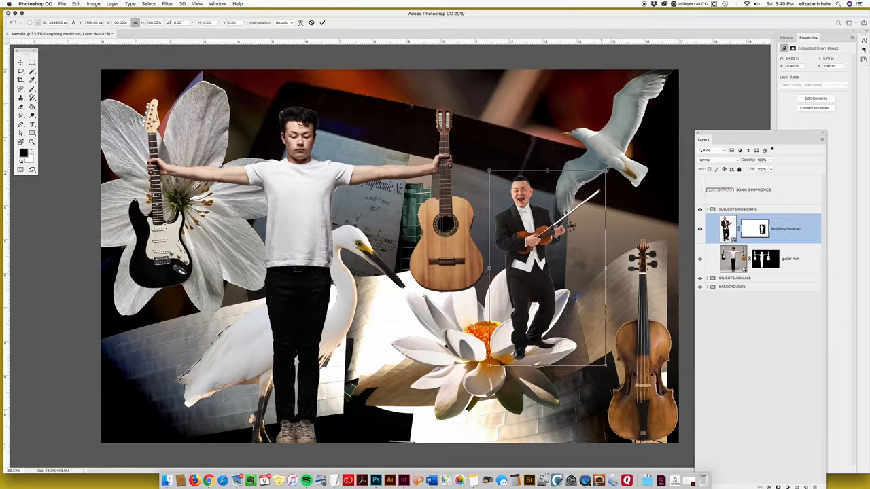
left_click_drag(605, 170, 604, 171)
left_click_drag(604, 171, 660, 99)
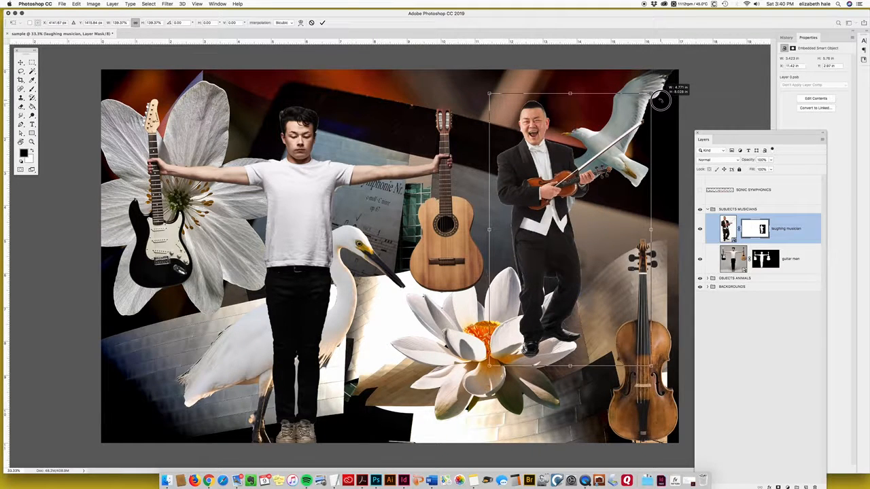
left_click_drag(659, 100, 659, 102)
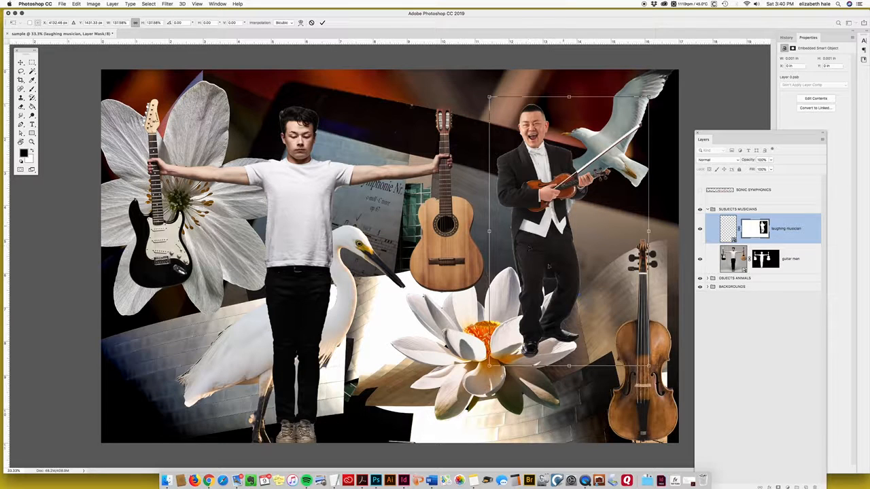
left_click_drag(489, 367, 467, 400)
key("Return")
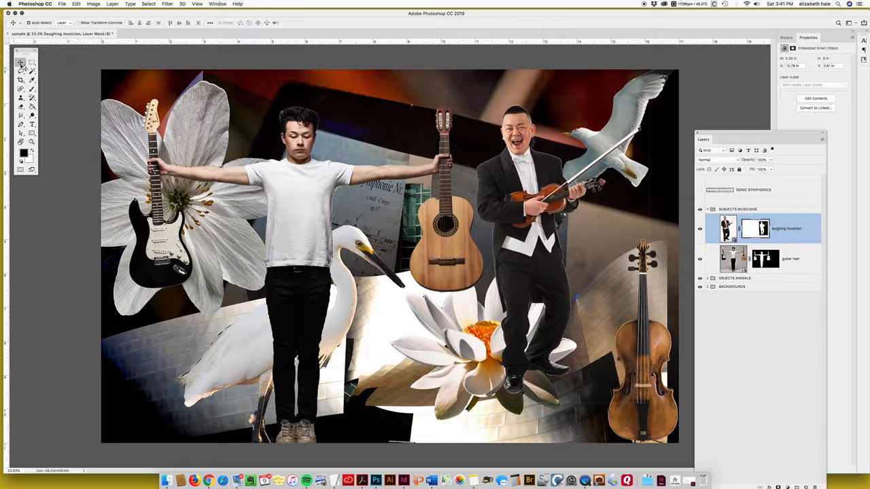
left_click_drag(517, 213, 534, 238)
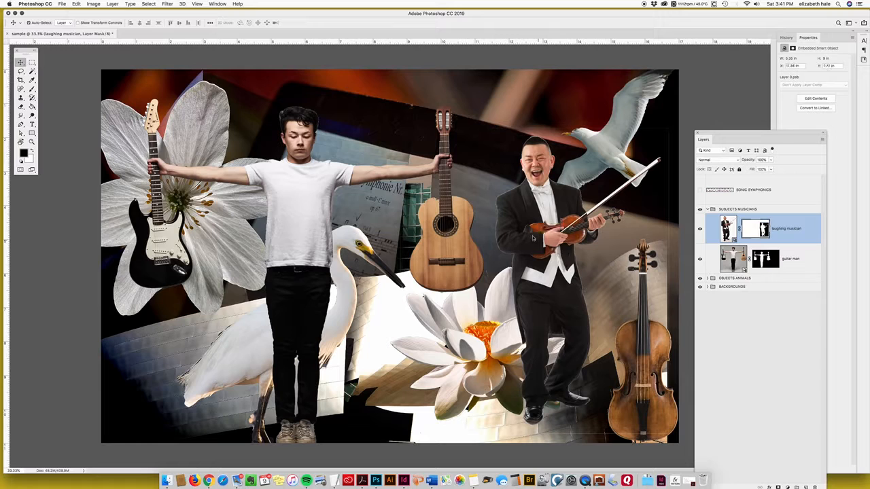
left_click(770, 332)
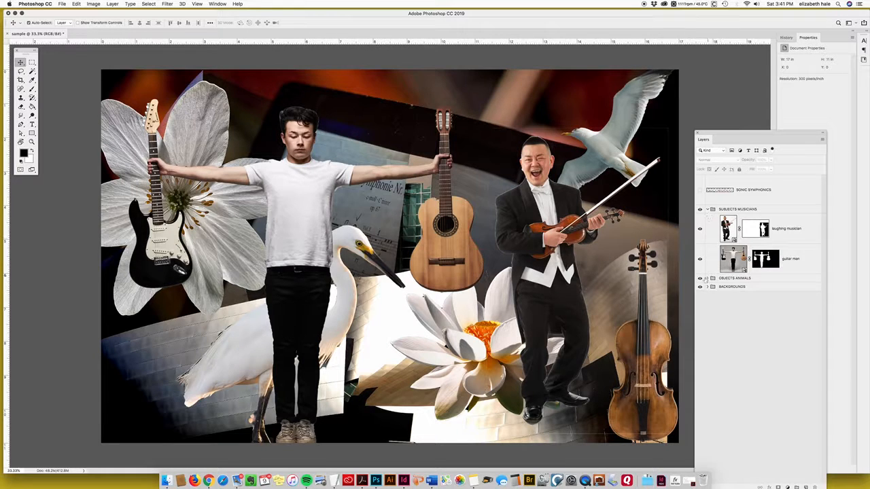
- Expand the OBJECTS ANIMALS group, toggle the flower layer's visibility and open its smart object contents
left_click(706, 278)
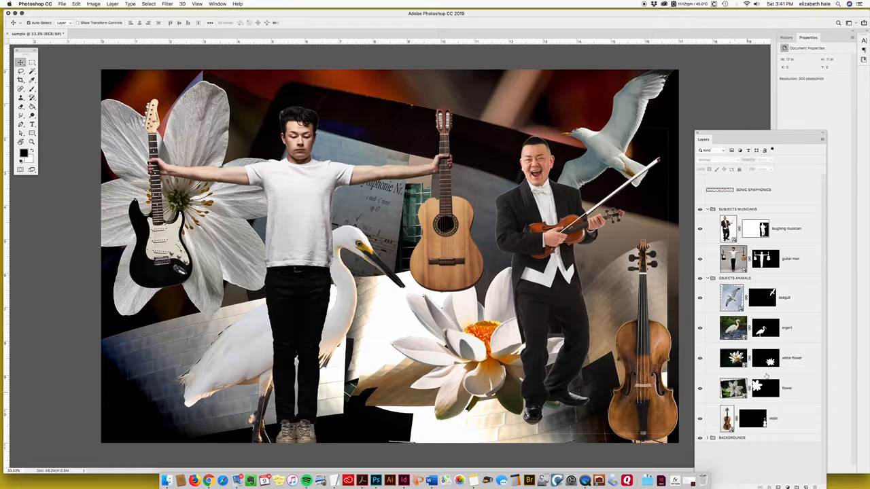
left_click(699, 389)
left_click(699, 389)
double_click(734, 388)
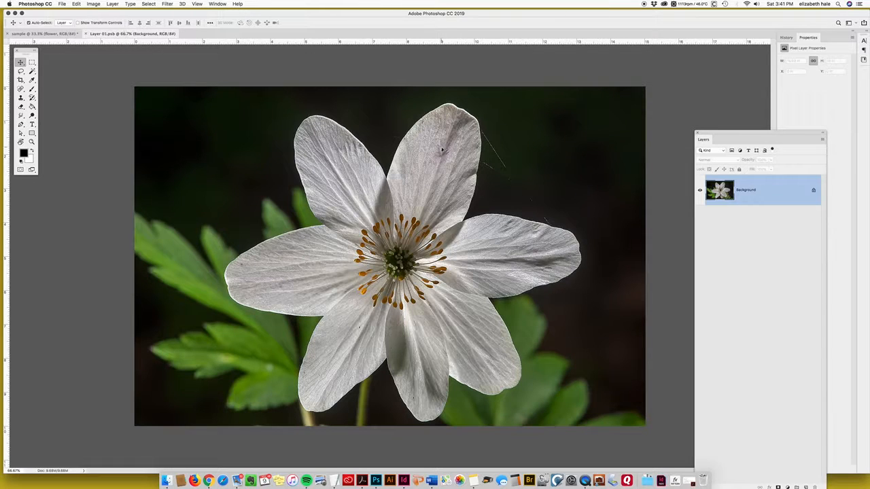
- Set the flower photo's resolution to 300 pixels per inch with resampling off
key("super+alt+i")
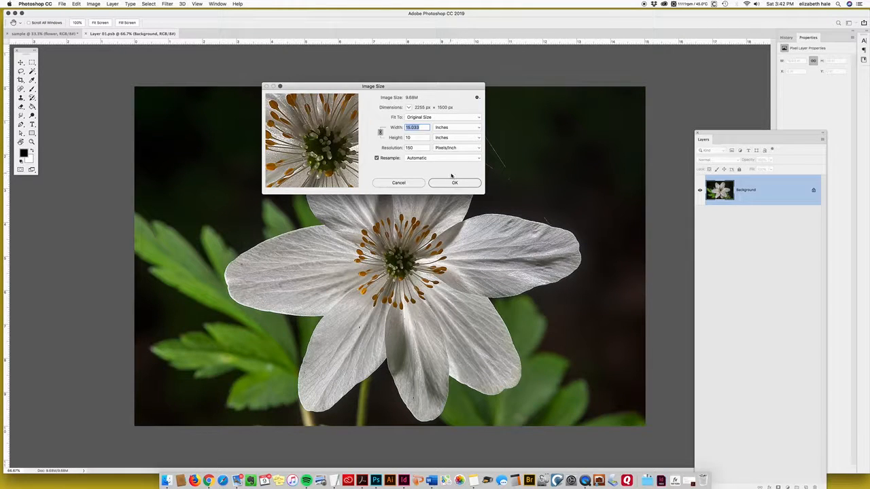
left_click(387, 158)
double_click(414, 148)
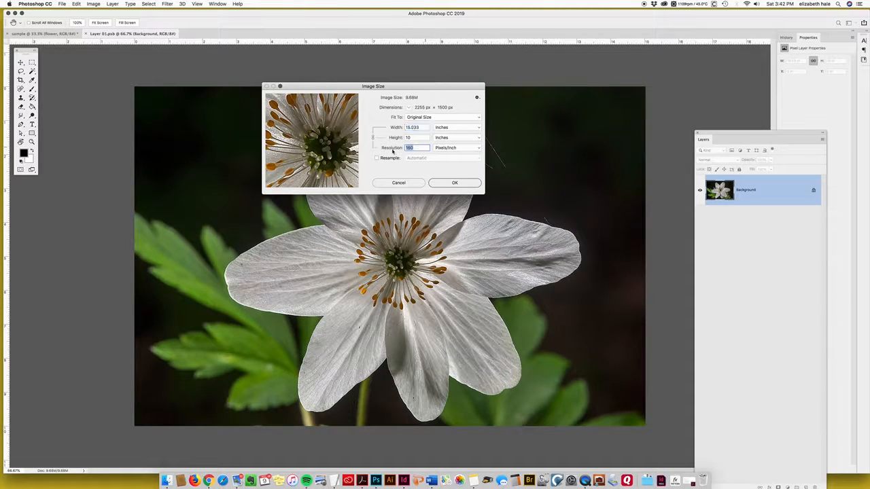
type("300")
left_click(453, 184)
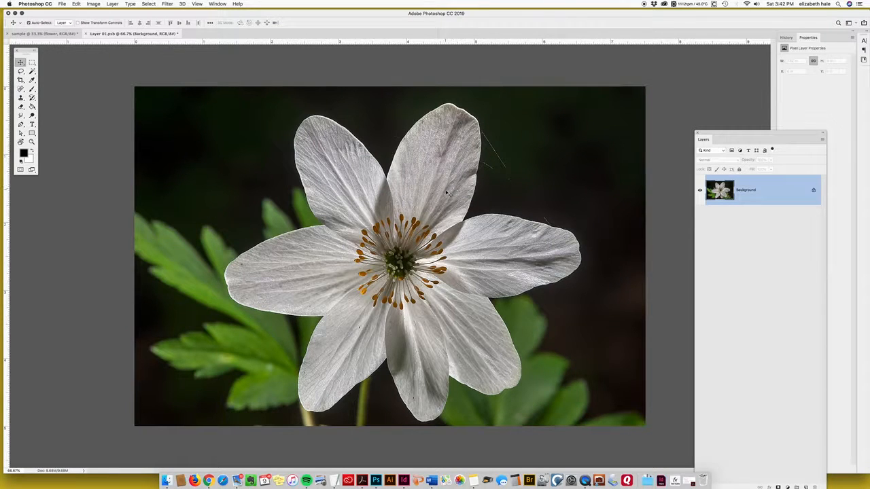
- Crop the flower photo closer to the blossom, trimming mainly the left and right sides and a little off the height
key("c")
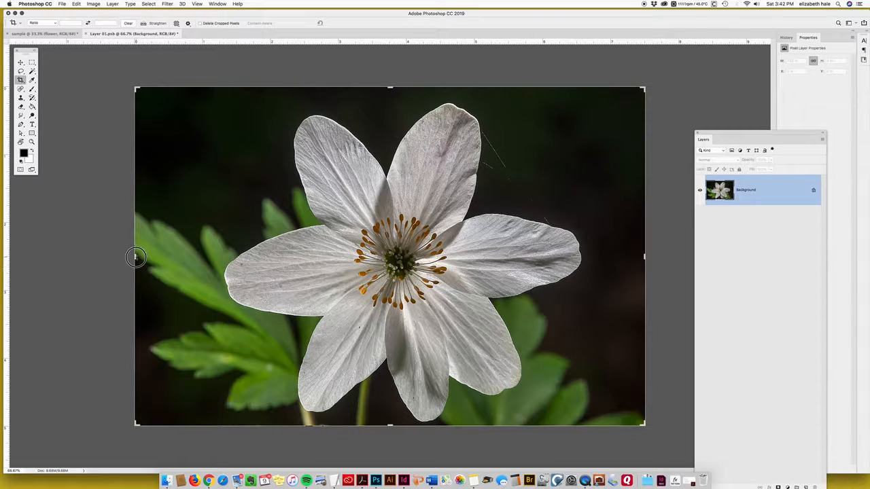
left_click_drag(135, 256, 176, 257)
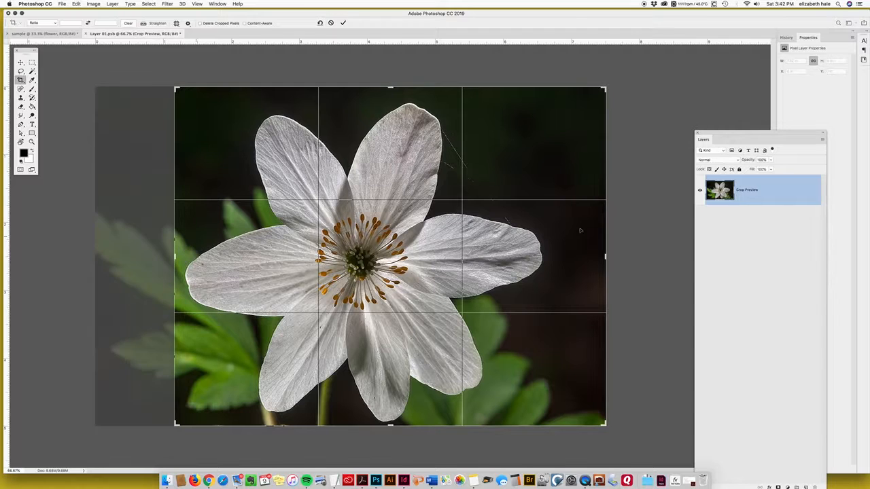
left_click_drag(605, 256, 581, 254)
left_click_drag(388, 86, 383, 88)
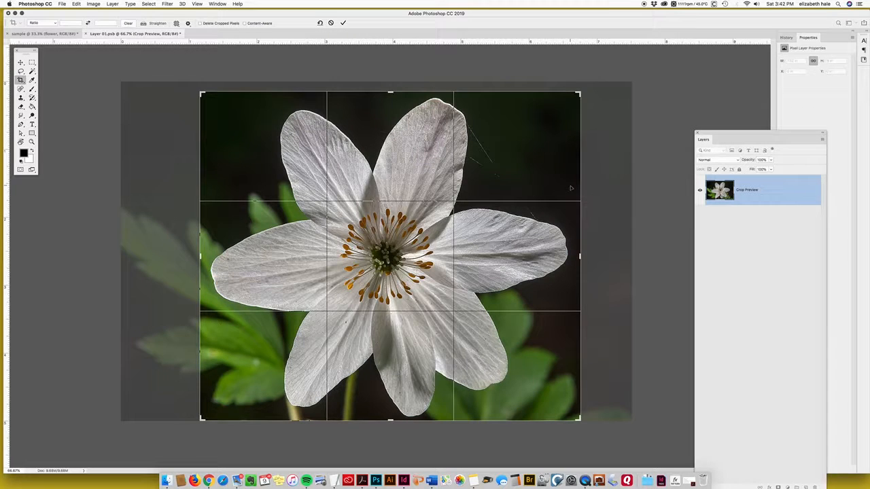
key("Return")
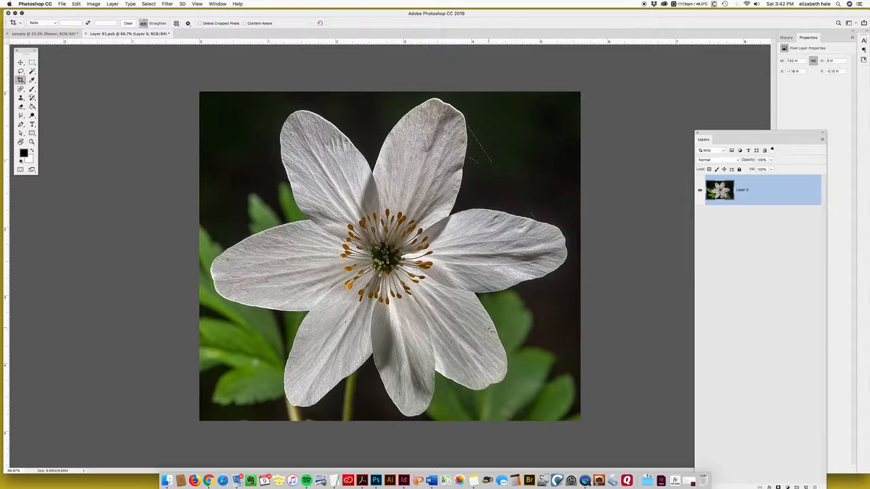
- Save and close the flower smart object, and move the flower up behind the guitar man's outstretched arm
key("super+w")
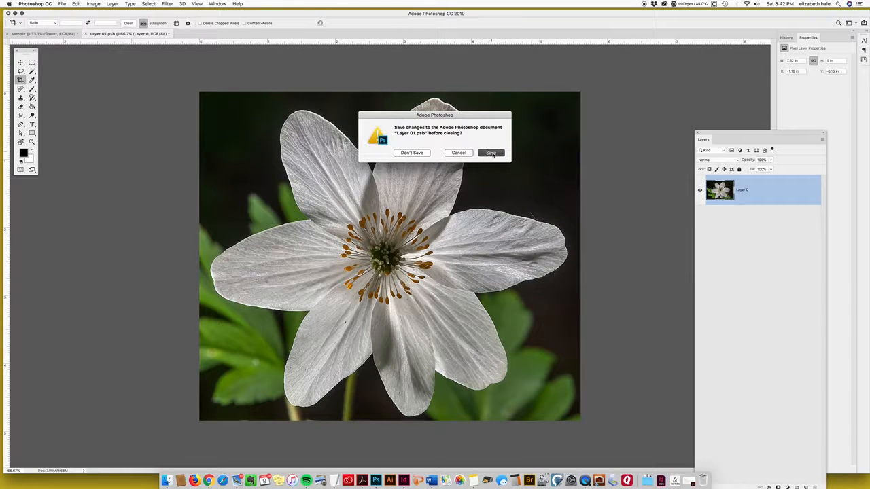
left_click(492, 154)
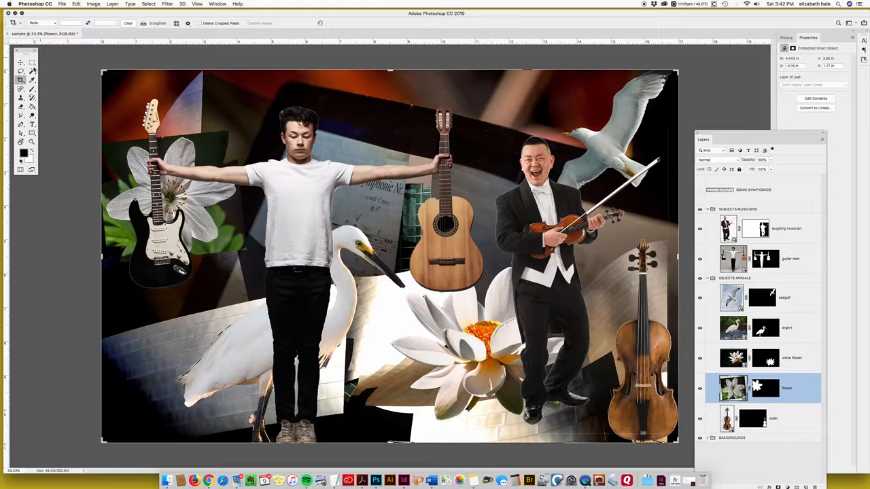
left_click(21, 62)
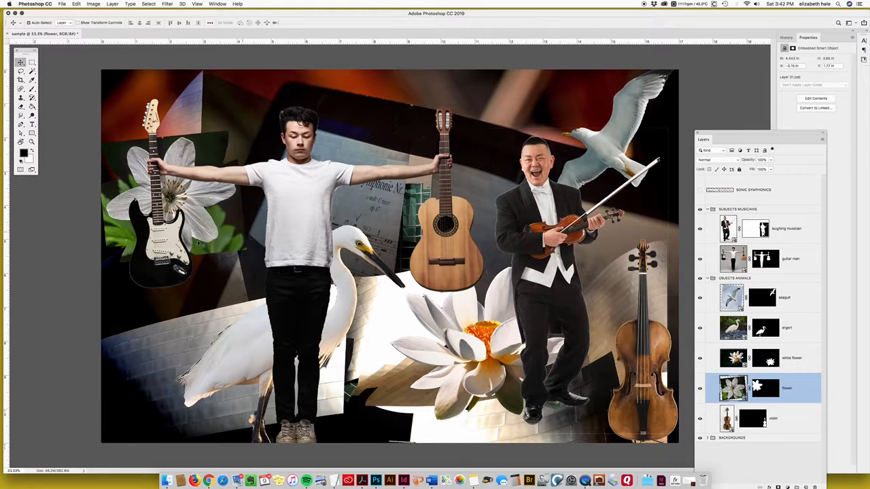
left_click_drag(199, 224, 244, 247)
left_click_drag(260, 272, 255, 174)
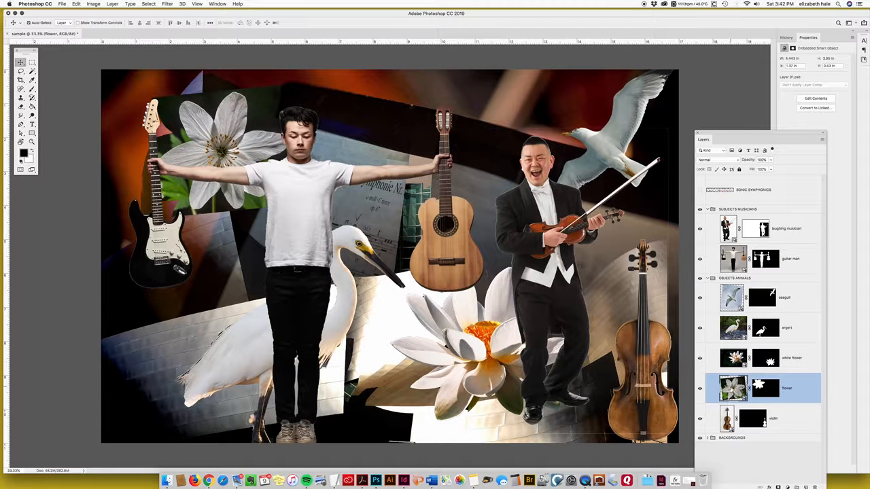
- Review and close the flower smart object's contents, and move the masked flower down between the electric guitar and the guitar man
double_click(732, 388)
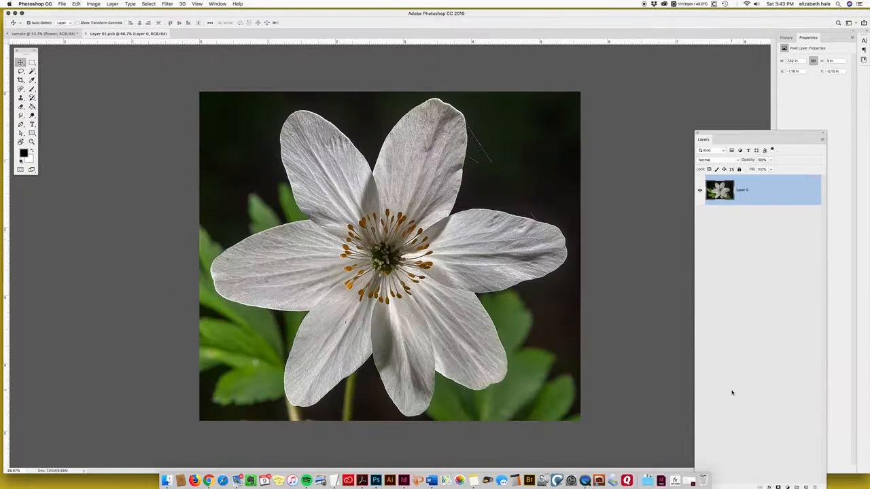
key("super+w")
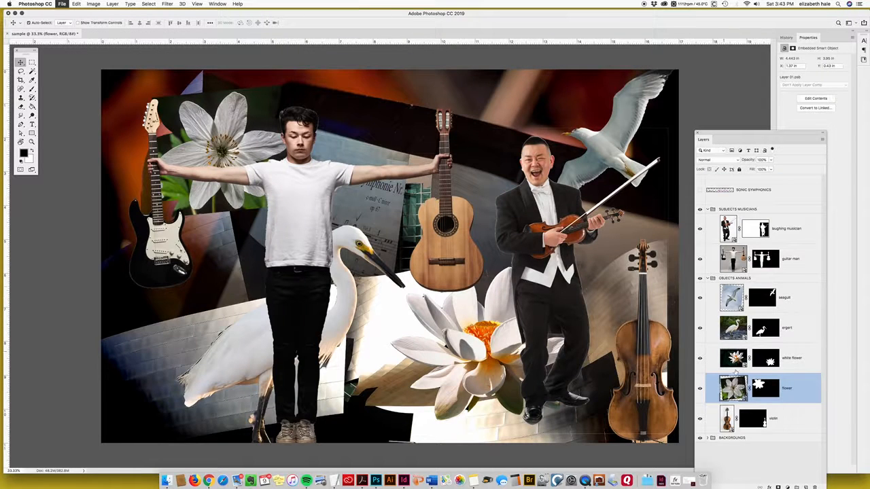
left_click(763, 388)
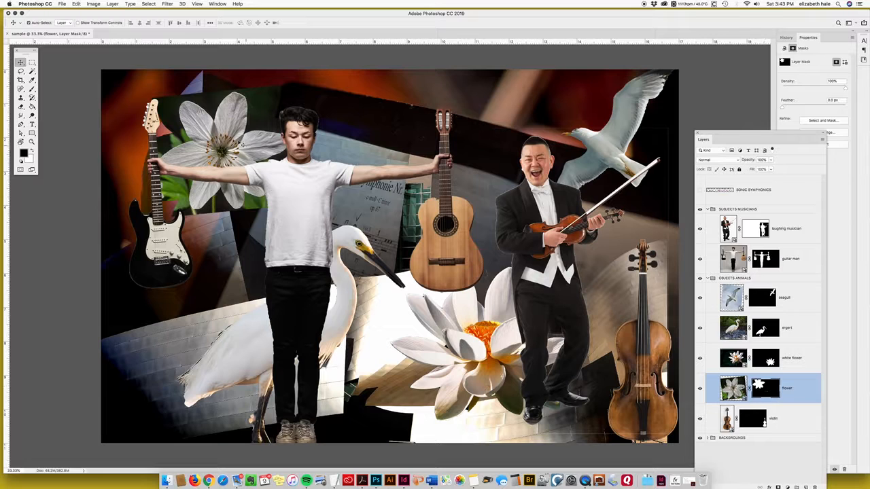
left_click_drag(243, 166, 253, 216)
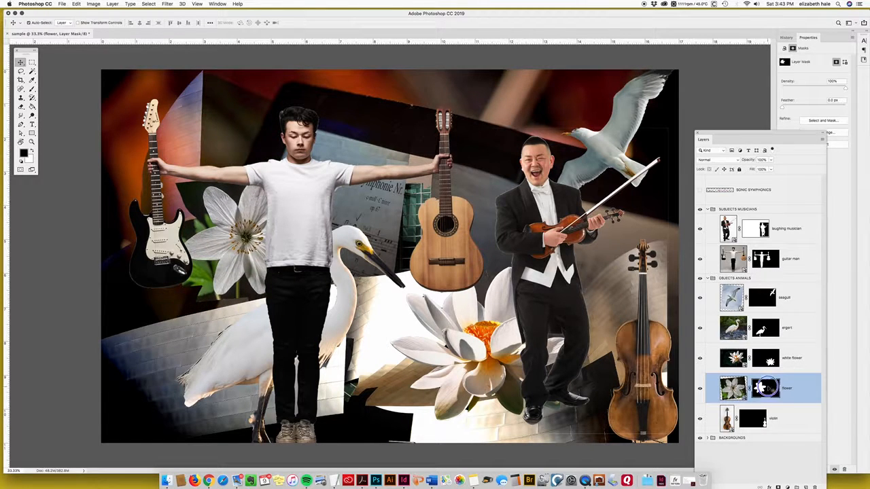
- Delete the flower layer's mask, undo the deletion once, and delete the mask again
right_click(768, 392)
left_click(787, 400)
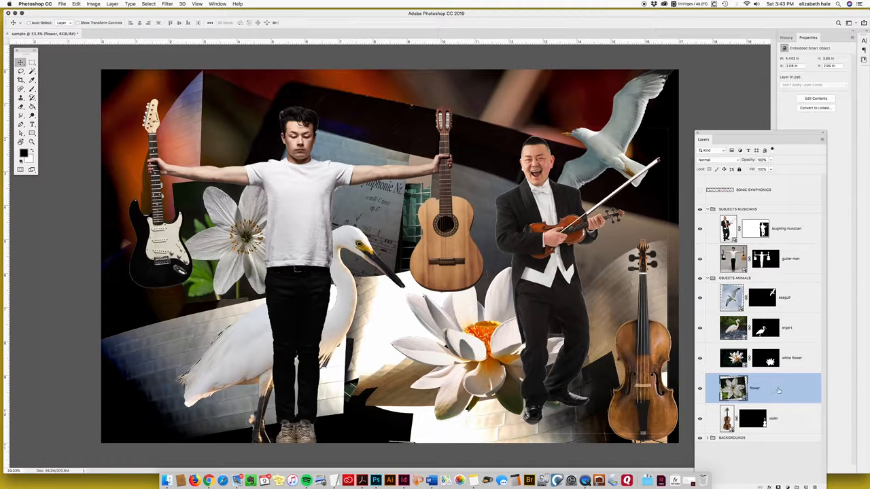
key("super+z")
left_click(771, 389)
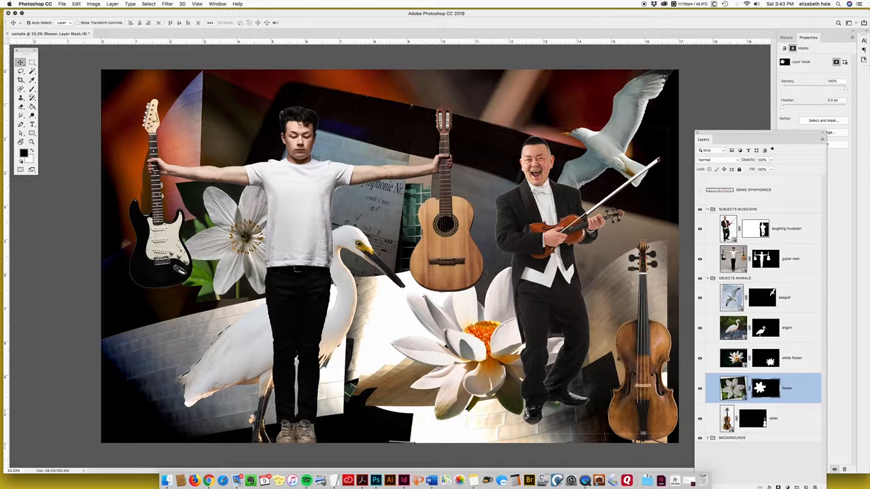
right_click(773, 386)
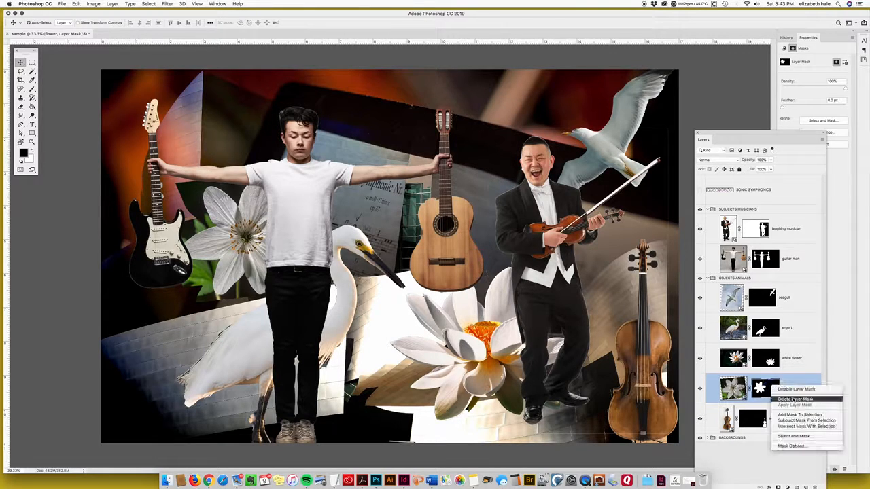
left_click(795, 399)
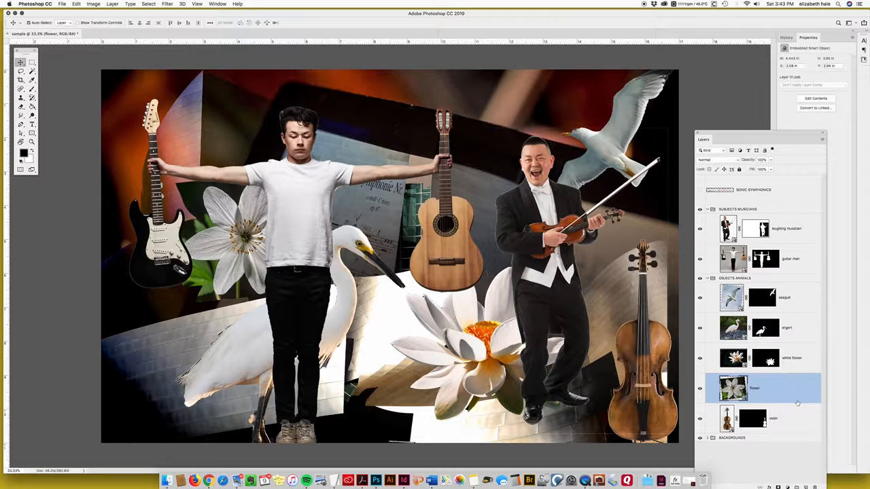
left_click_drag(255, 215, 232, 140)
key("super+t")
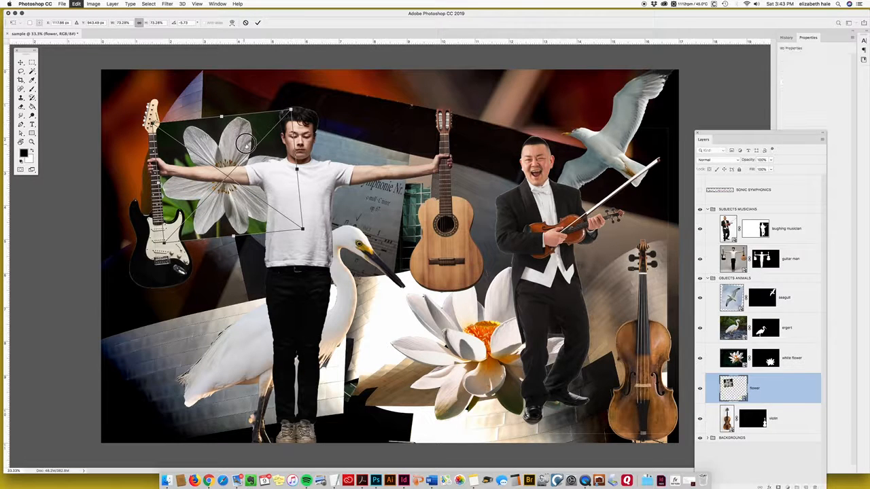
left_click_drag(244, 143, 239, 102)
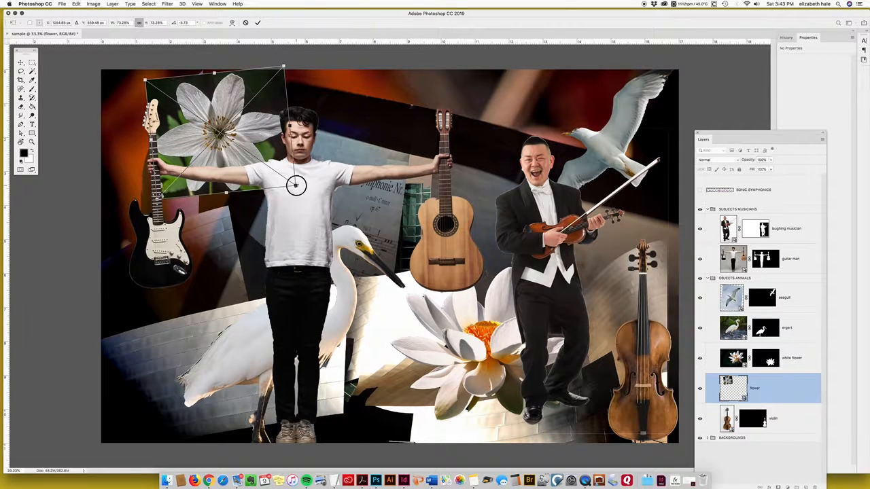
left_click_drag(296, 184, 345, 220)
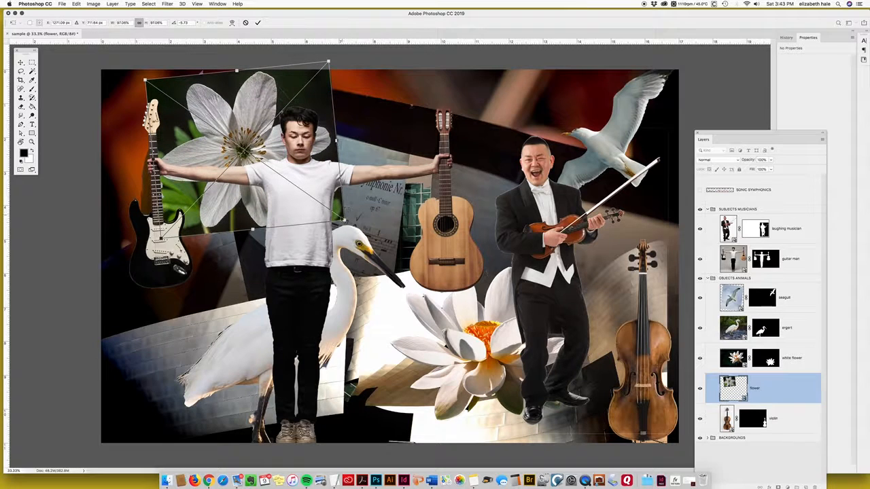
key("Return")
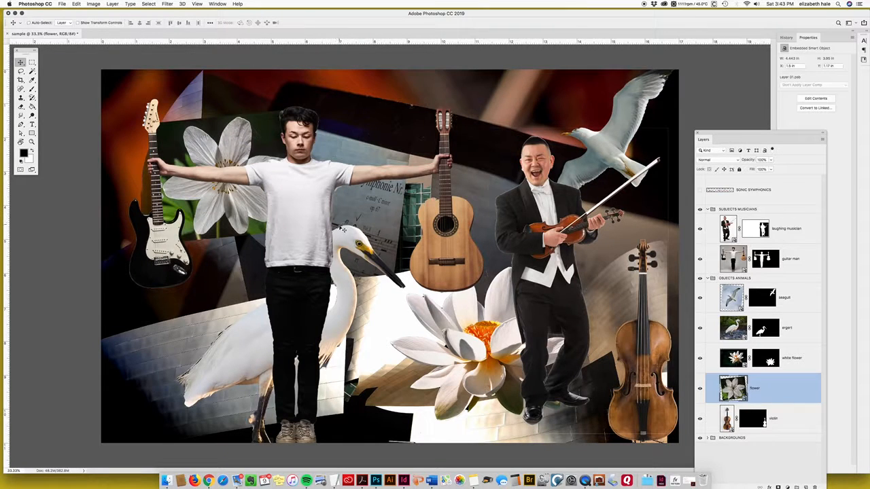
- Enlarge the flower with Free Transform to about 104% and move it up behind the electric guitar and the man's arm
key("super+t")
left_click_drag(303, 230, 384, 257)
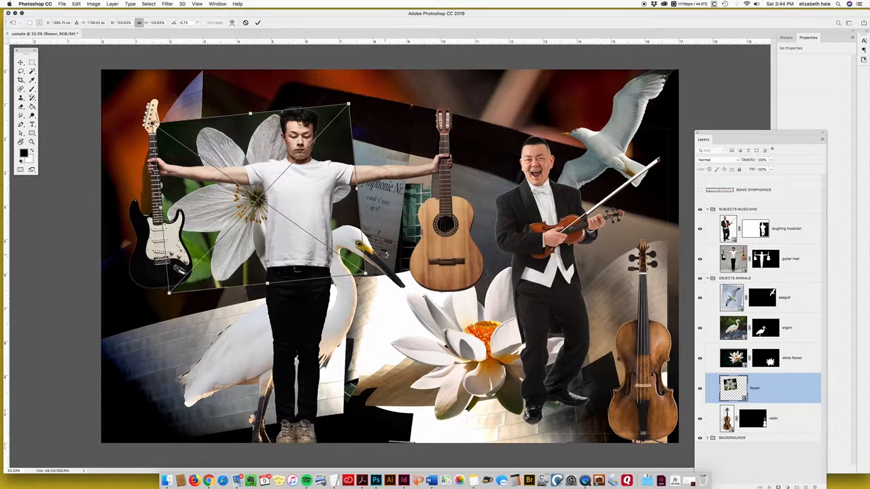
key("Return")
left_click_drag(255, 202, 211, 185)
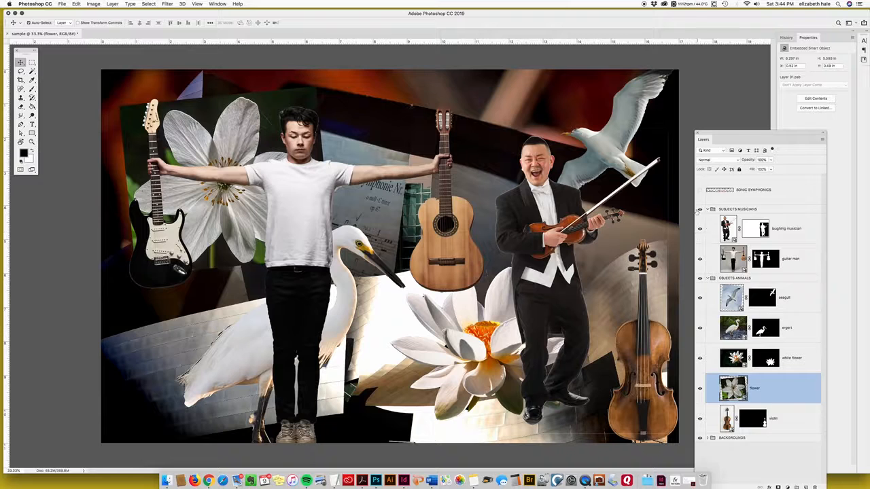
- Hide the SUBJECTS MUSICIANS group, select the blossom with the Quick Selection tool and add a layer mask from the selection
left_click(699, 209)
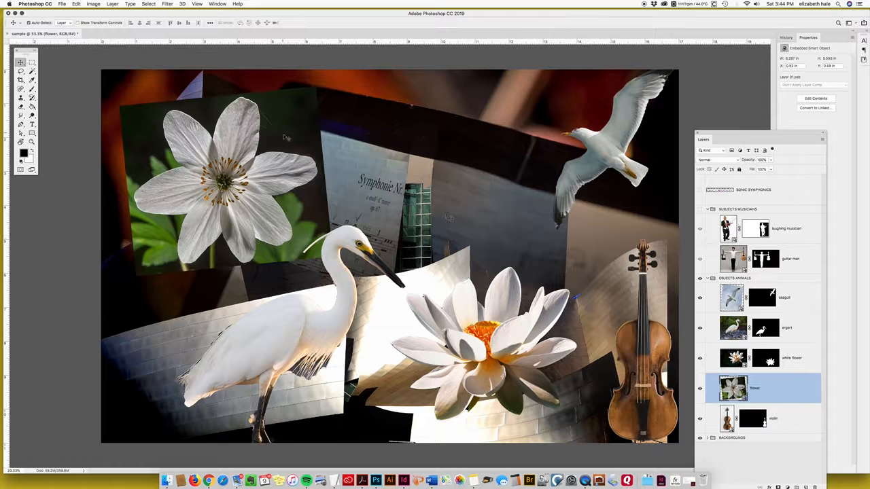
left_click(31, 71)
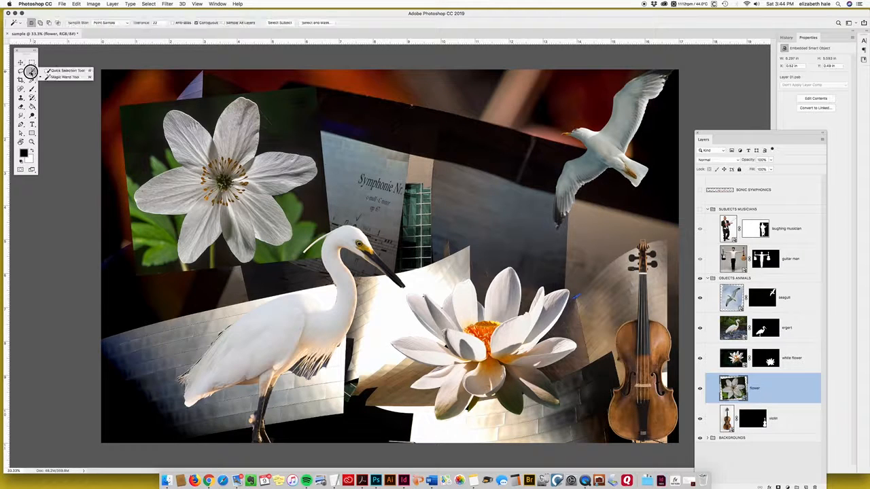
left_click(55, 70)
mouse_move(177, 120)
left_mouse_down()
mouse_move(223, 149)
mouse_move(239, 123)
mouse_move(273, 165)
mouse_move(296, 169)
mouse_move(278, 185)
mouse_move(284, 223)
mouse_move(273, 233)
mouse_move(264, 222)
mouse_move(221, 220)
mouse_move(193, 233)
left_mouse_up()
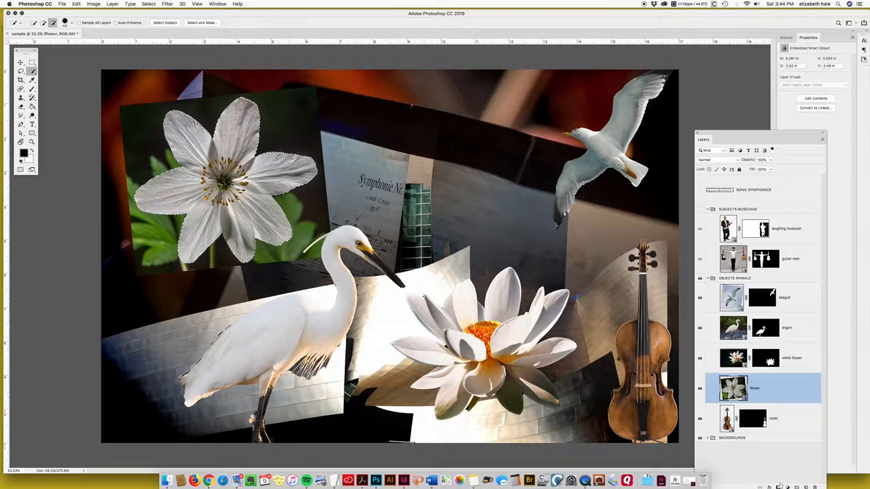
left_click_drag(724, 133, 715, 71)
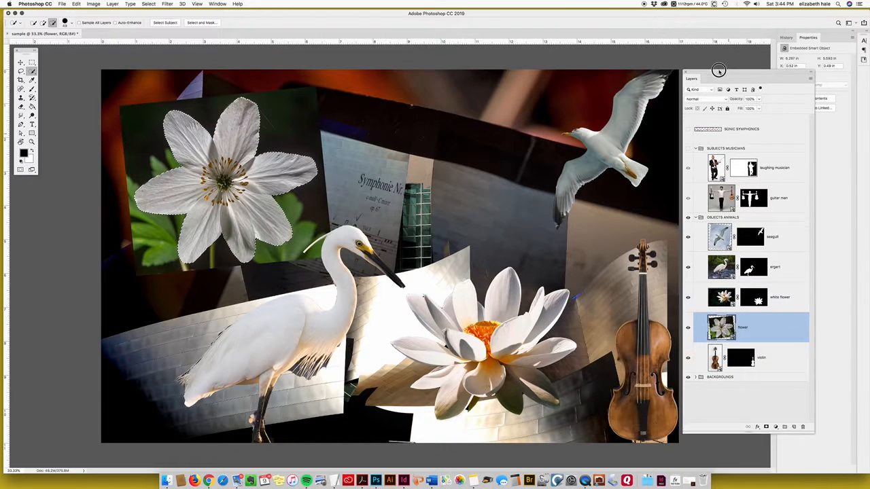
left_click(769, 425)
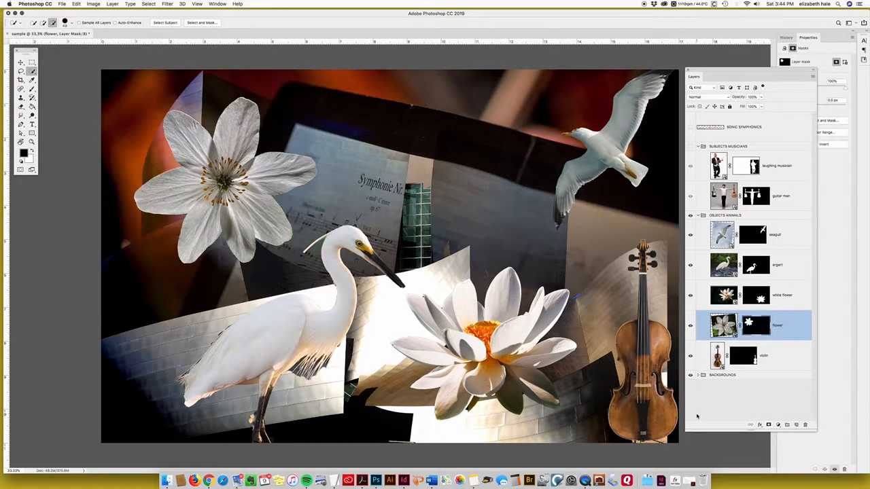
- Show the SUBJECTS MUSICIANS group again and position the masked flower behind the electric guitar, below the man's outstretched arm
key("v")
left_click_drag(228, 191, 209, 208)
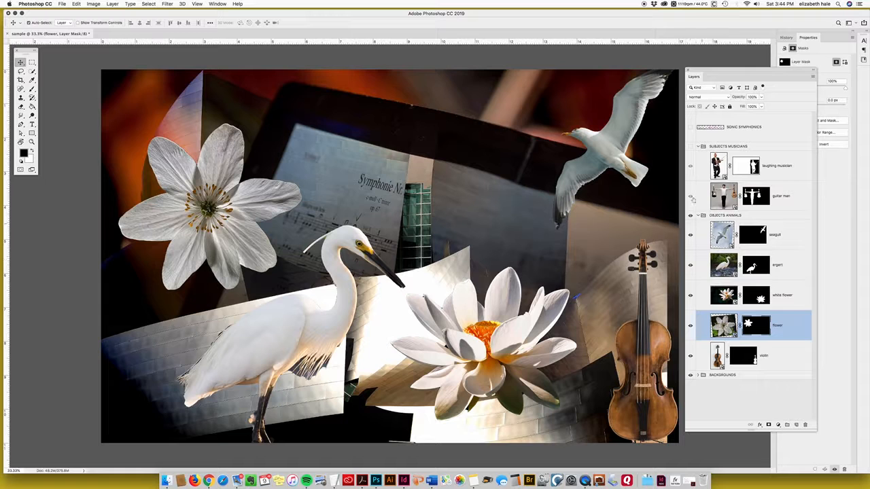
left_click(689, 147)
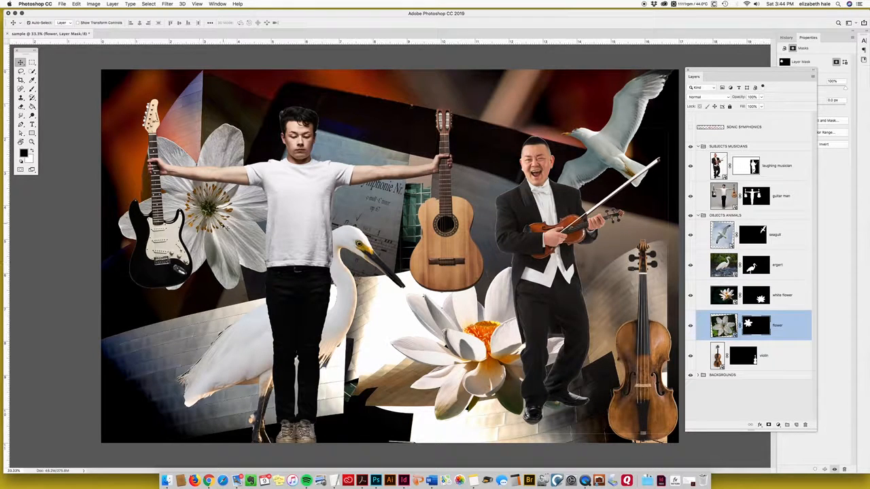
left_click_drag(222, 219, 218, 196)
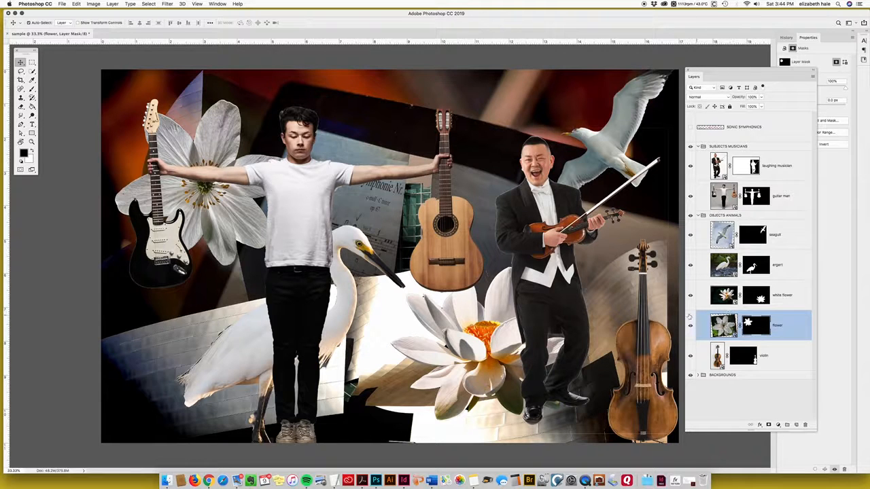
left_click_drag(216, 226, 213, 262)
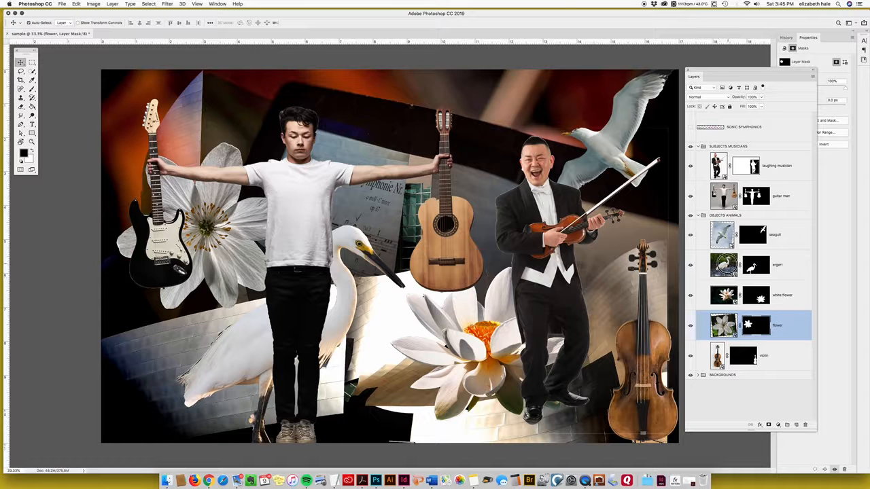
- Open the egret smart object's contents, check its image size with resampling off and accept it
left_click(731, 267)
double_click(732, 267)
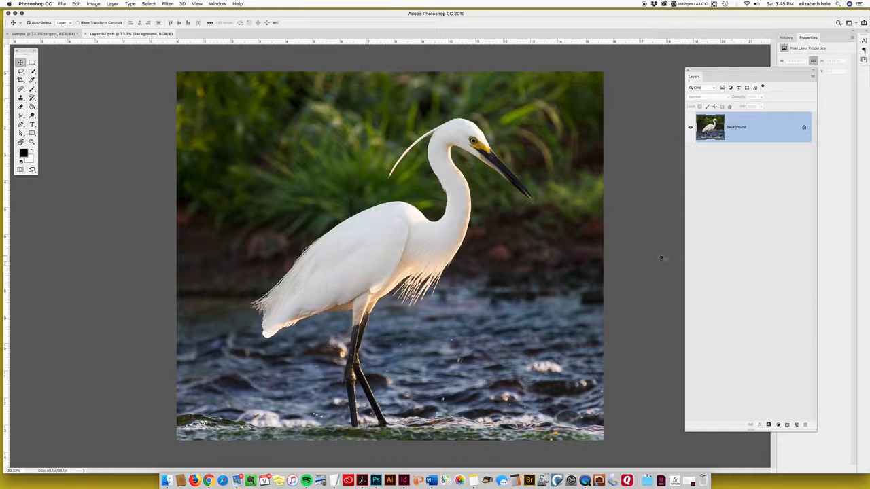
key("super+alt+i")
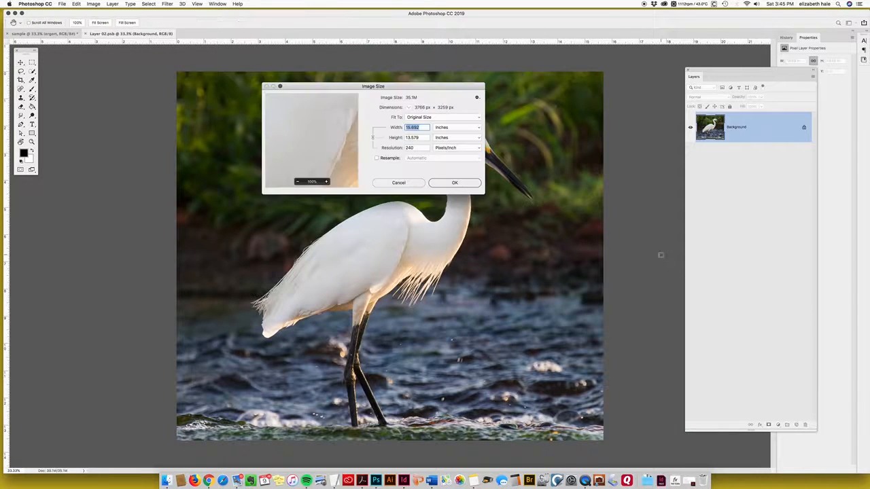
left_click(466, 183)
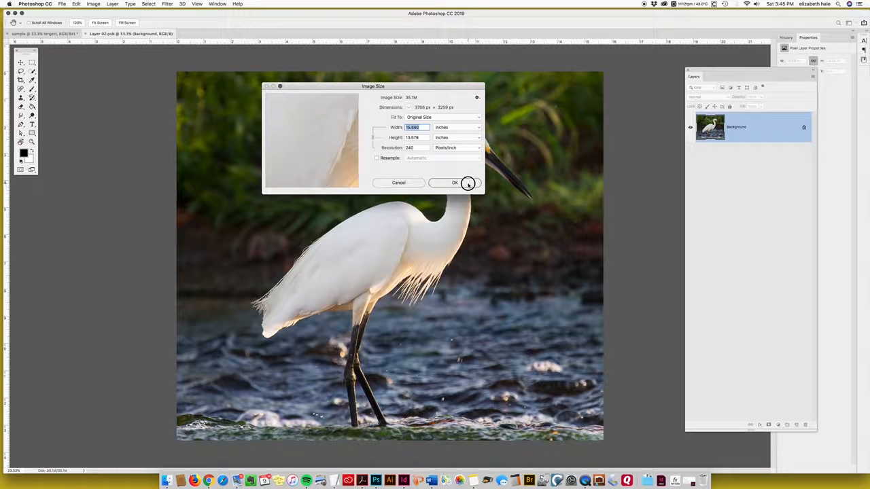